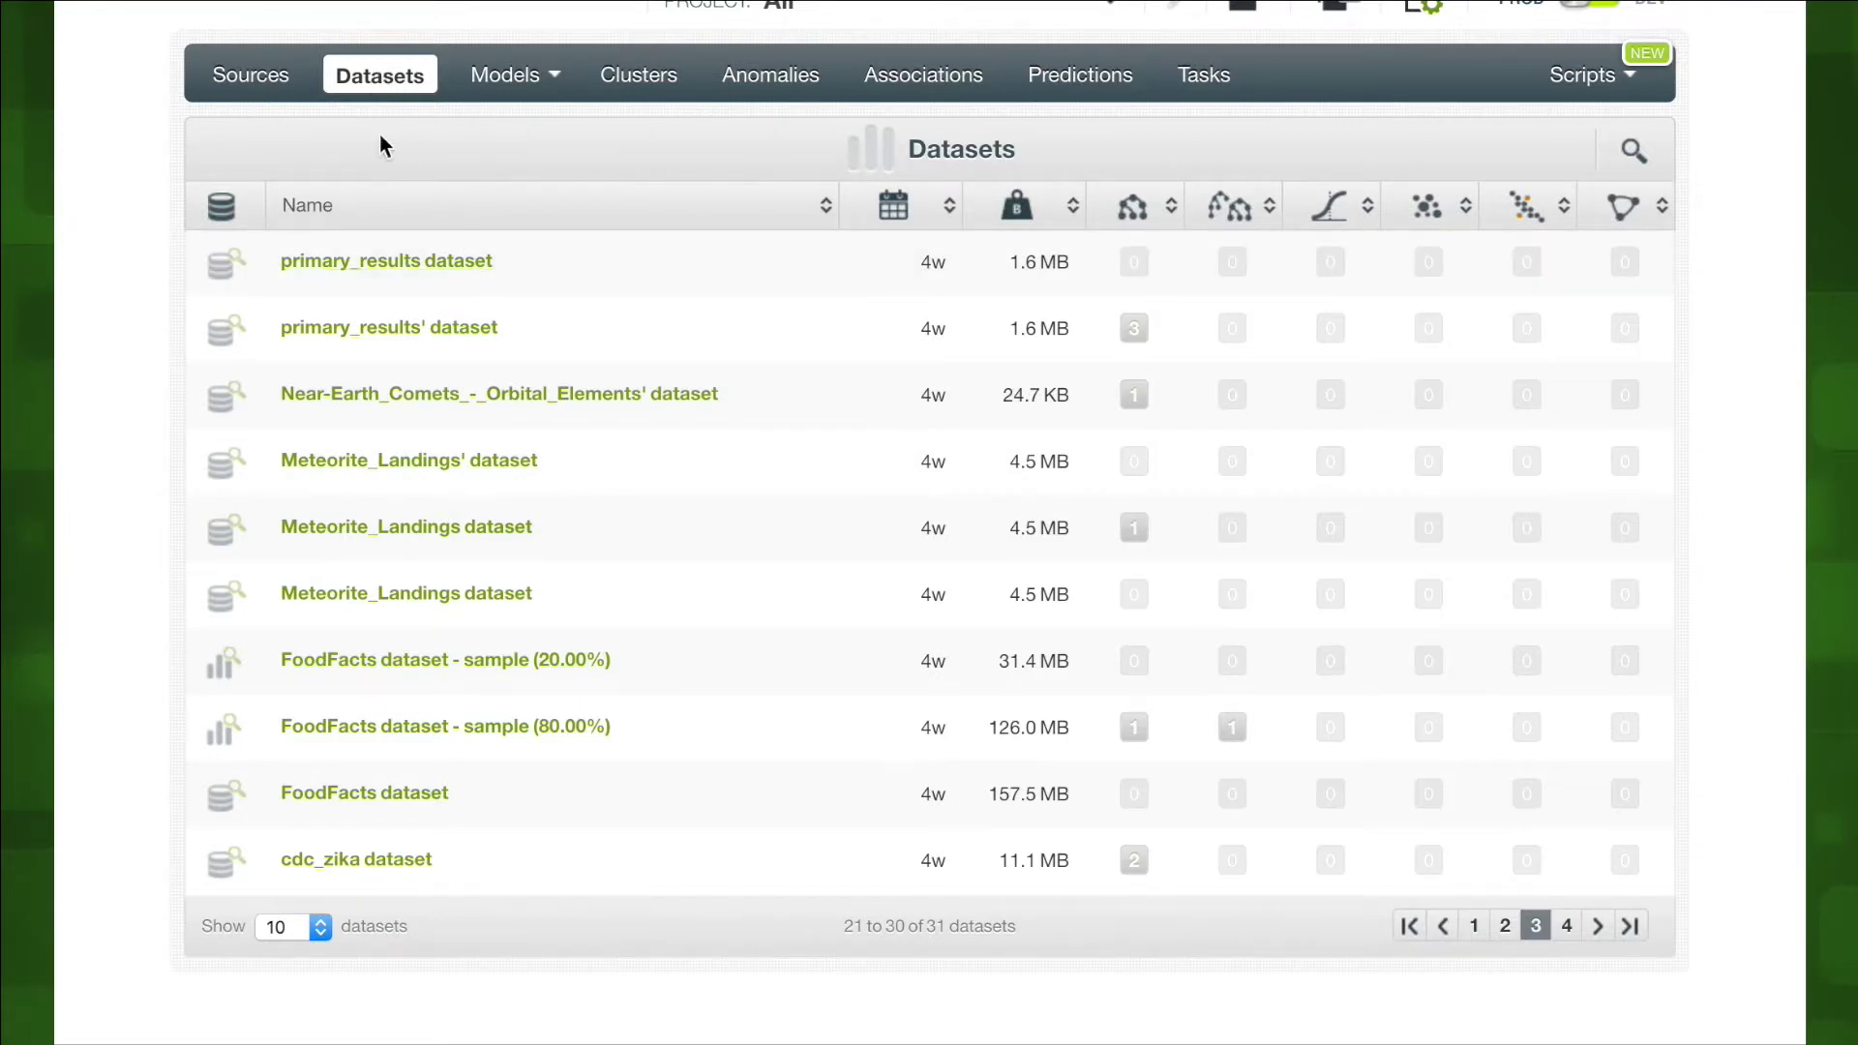
Step: Open the primary_results dataset, mark its state field as the objective, and save
{"action": "left_click", "coordinate": [384, 272]}
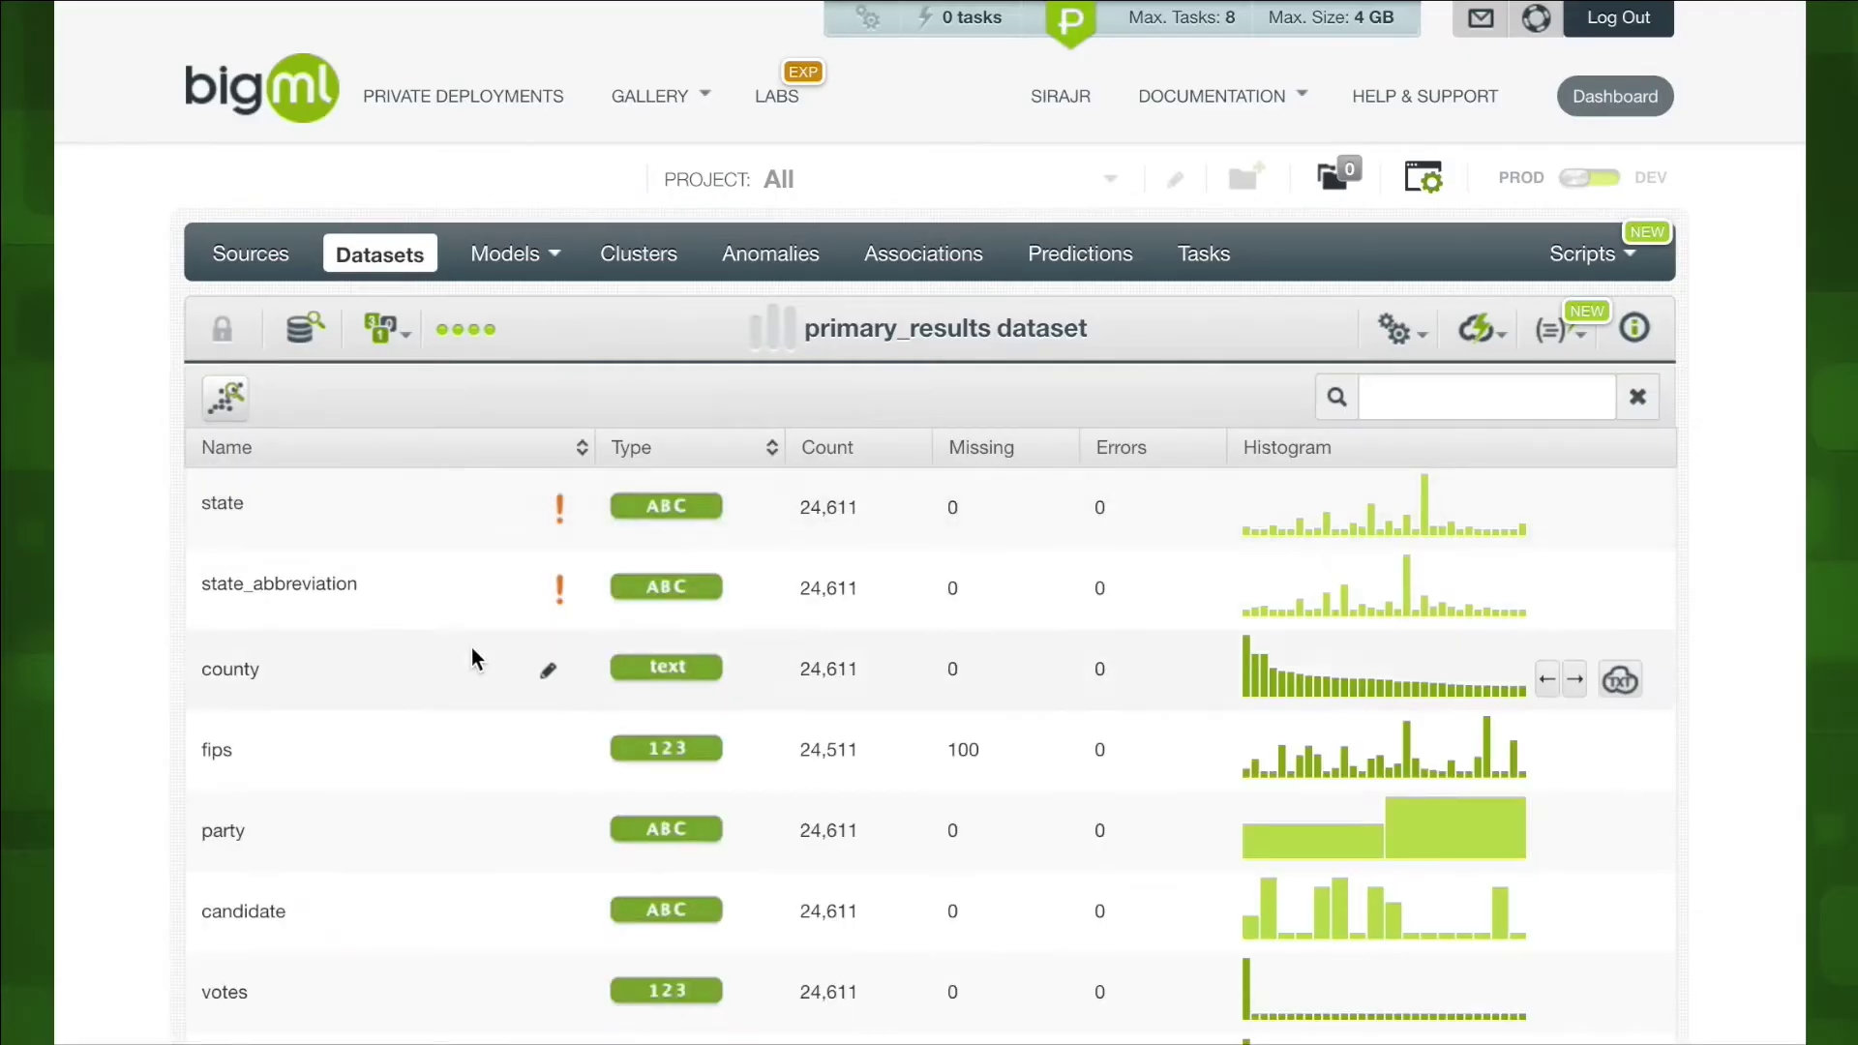
{"action": "scroll", "coordinate": [472, 659], "scroll_direction": "down", "scroll_amount": 2}
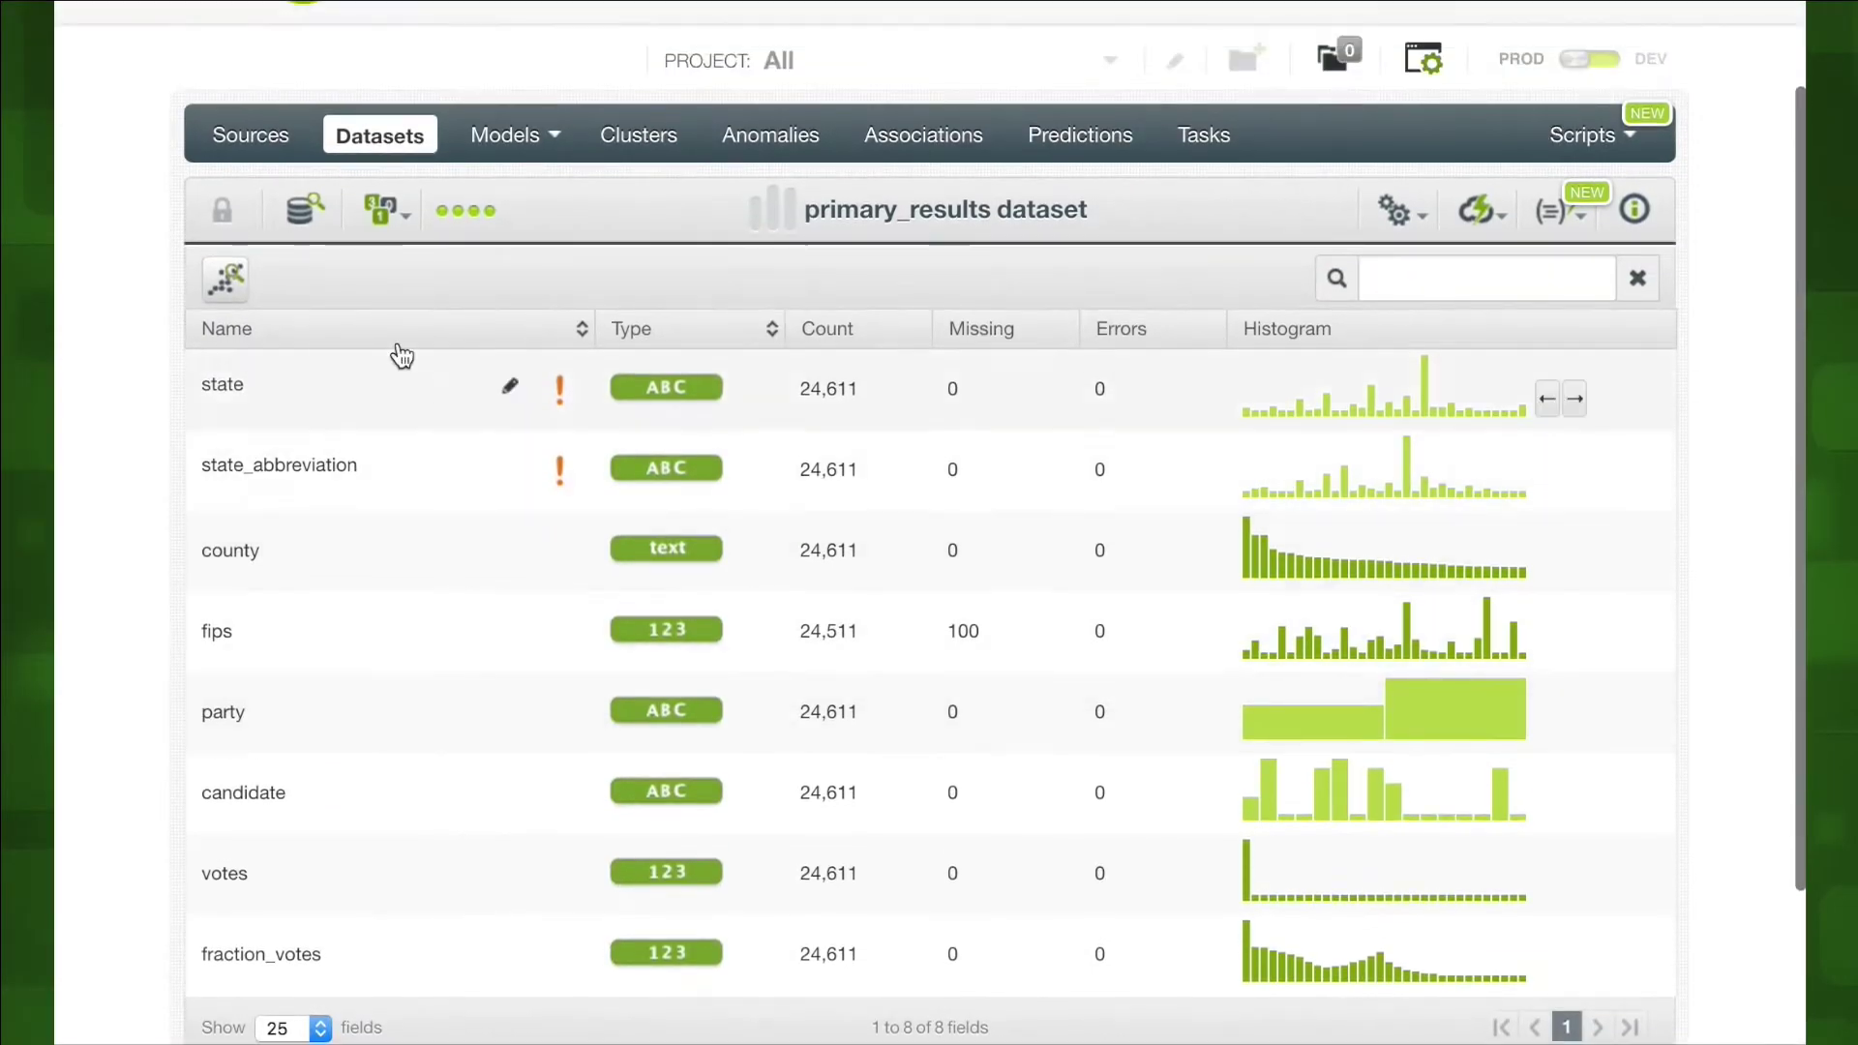
{"action": "scroll", "coordinate": [416, 465], "scroll_direction": "down", "scroll_amount": 1}
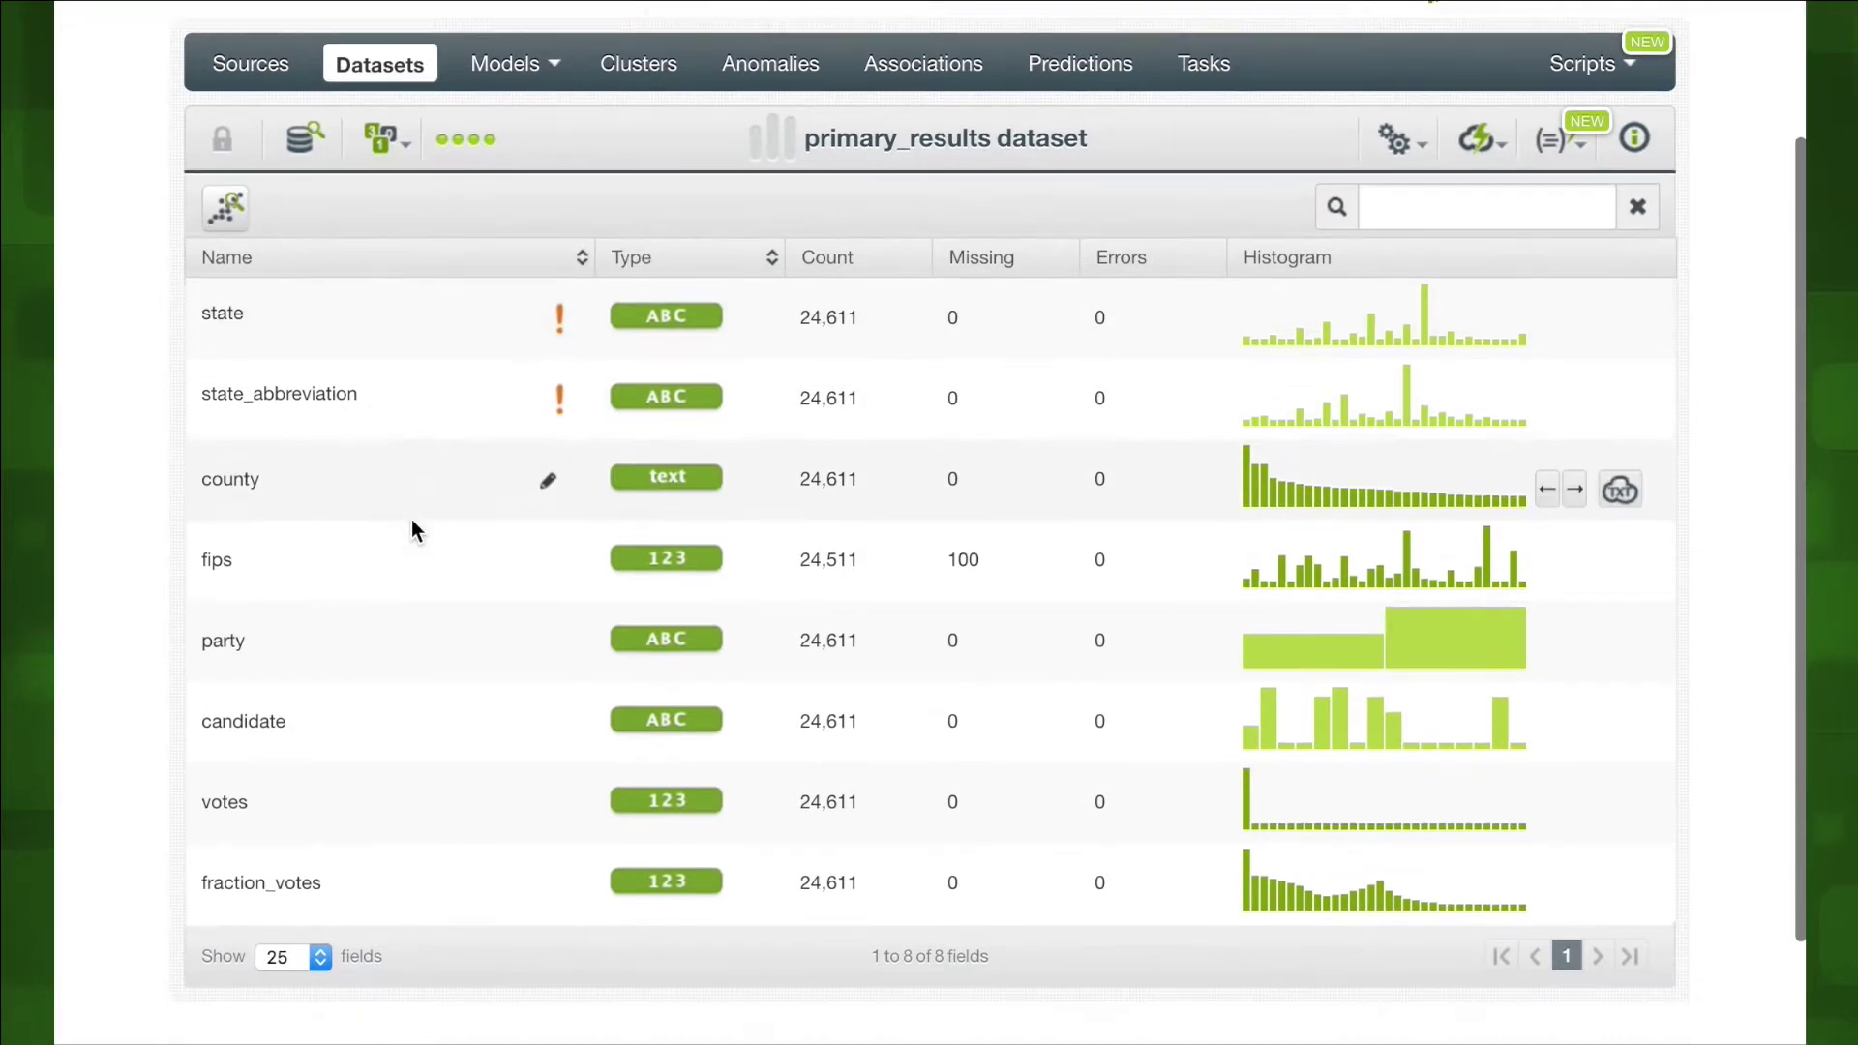
{"action": "scroll", "coordinate": [410, 527], "scroll_direction": "down", "scroll_amount": 1}
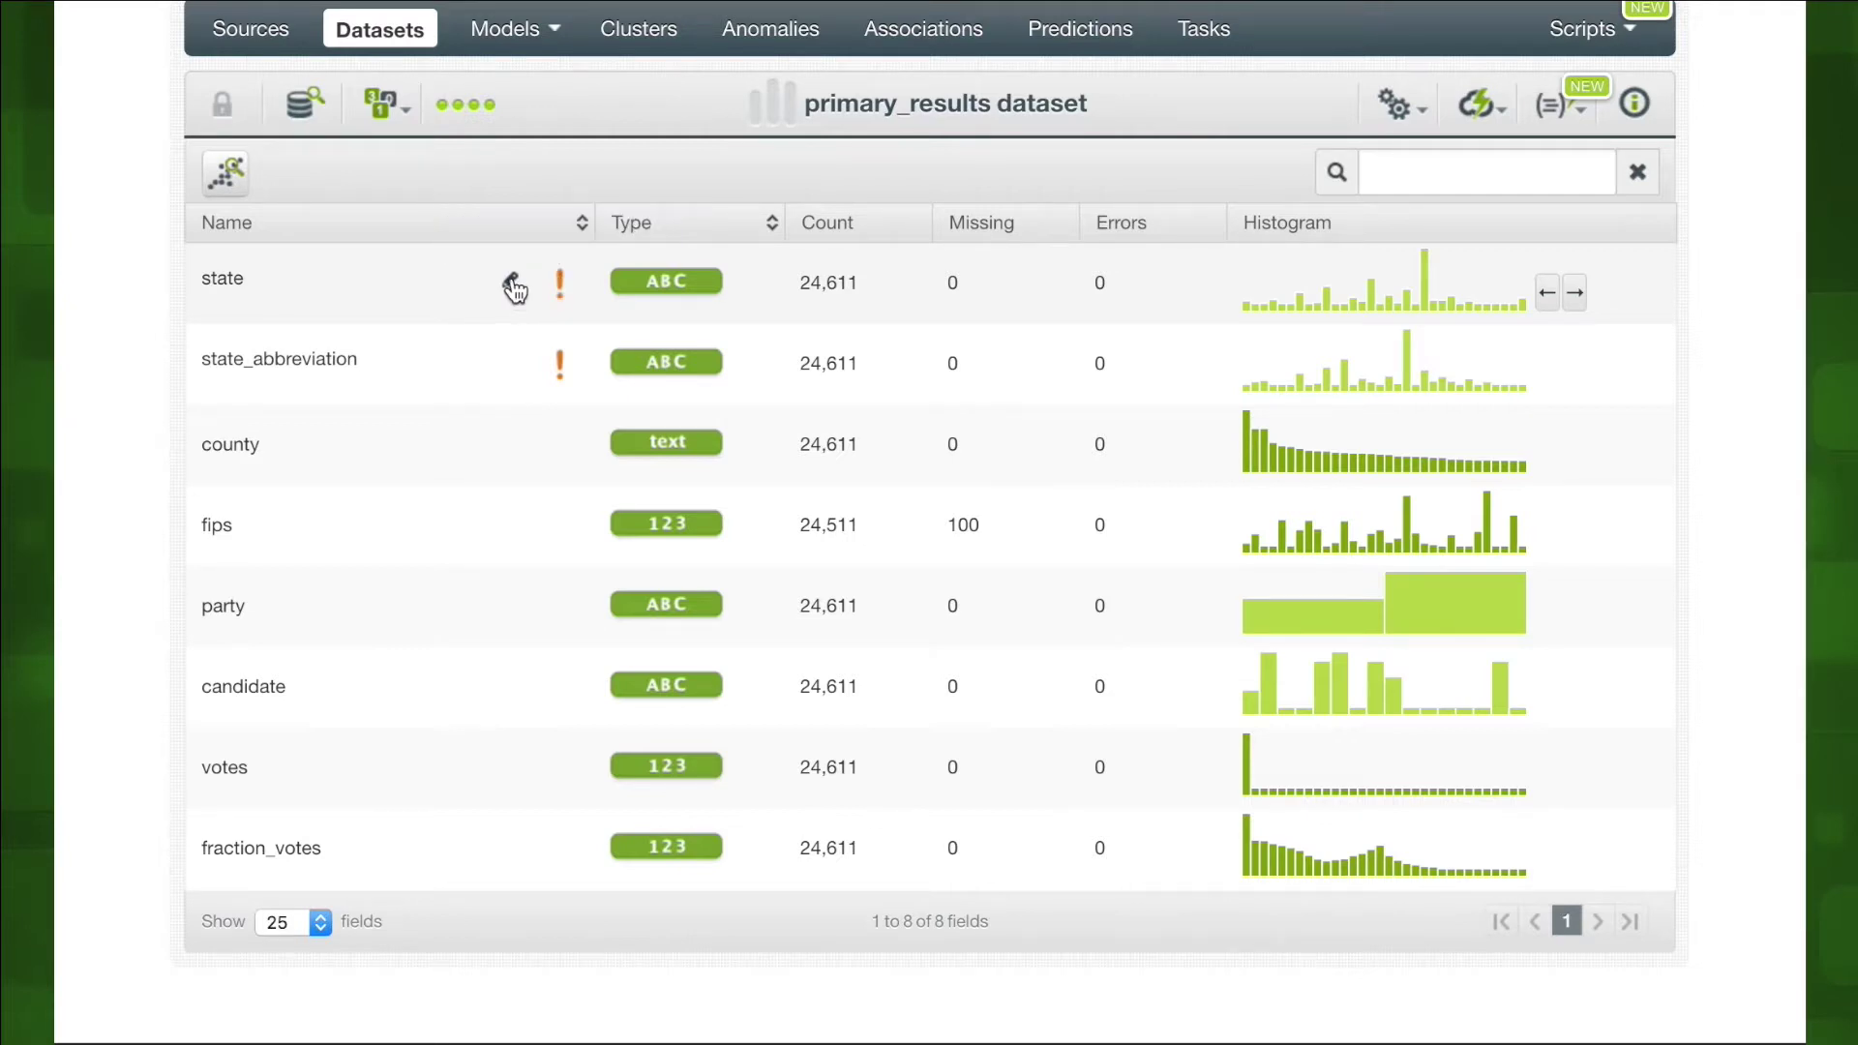
{"action": "left_click", "coordinate": [511, 284]}
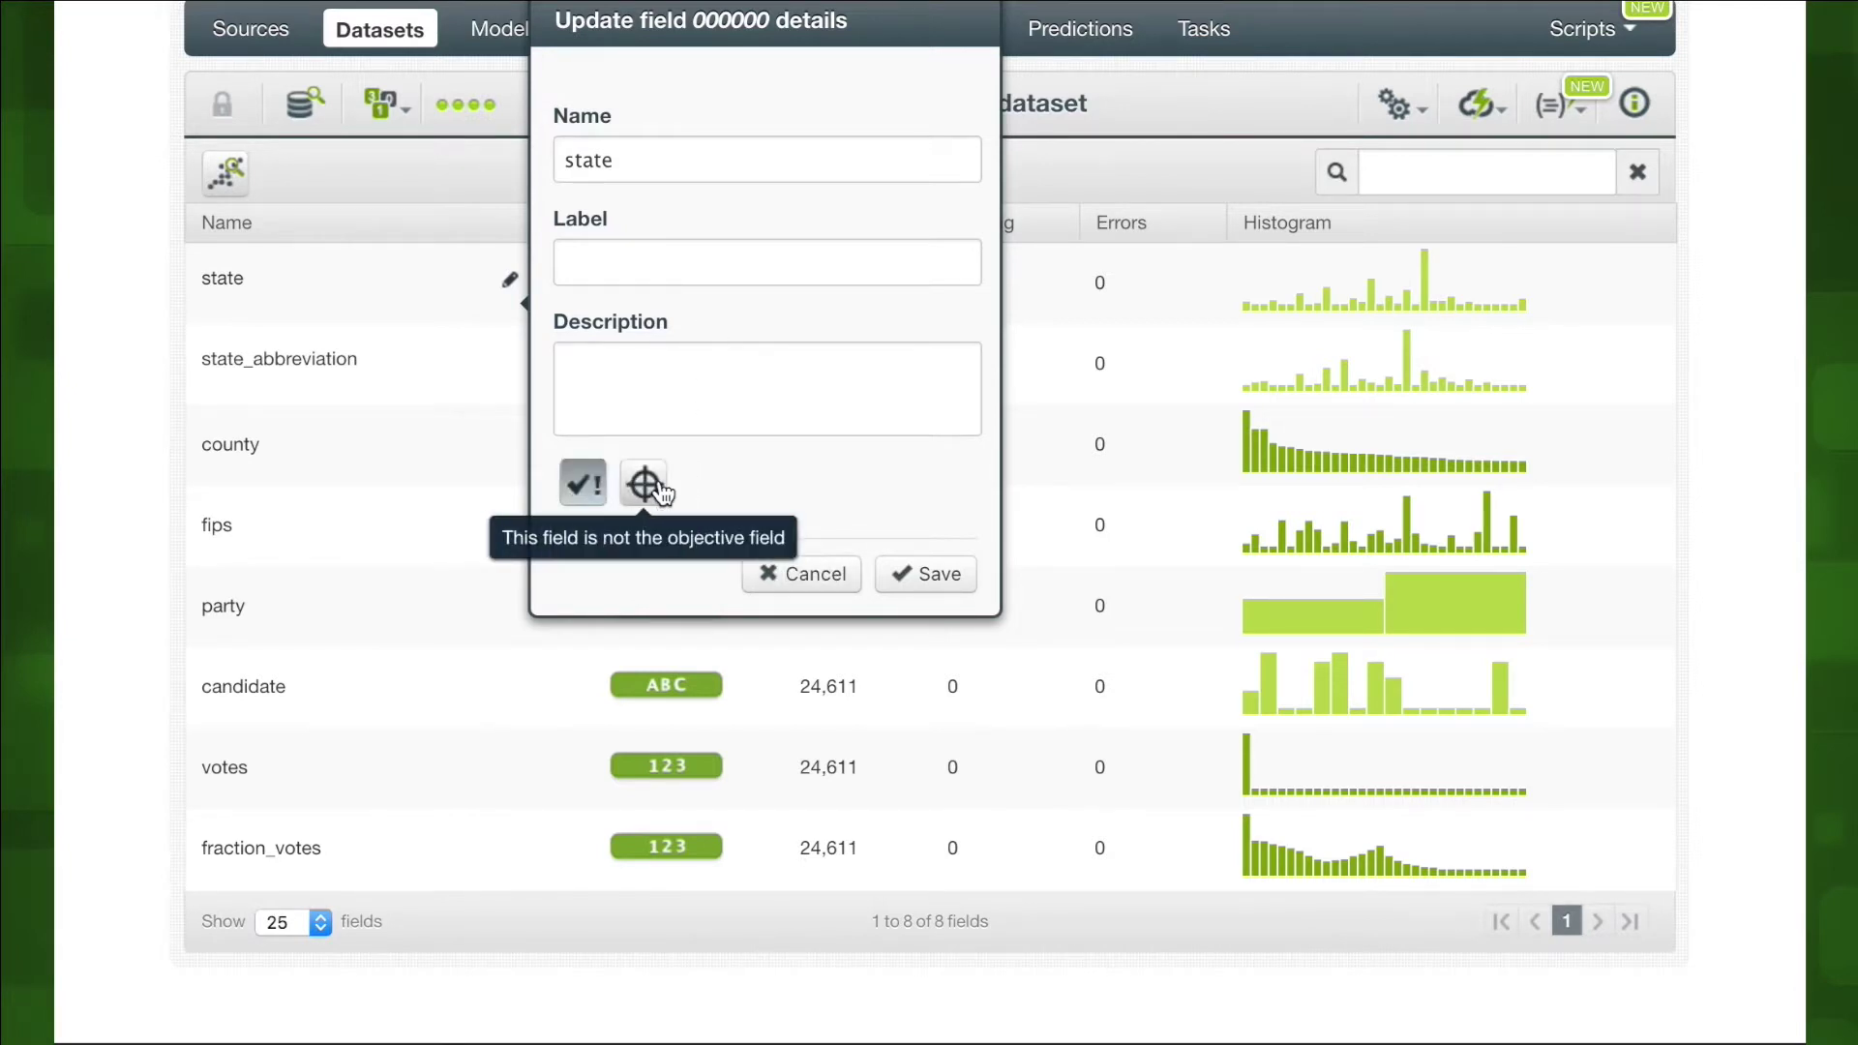
{"action": "left_click", "coordinate": [646, 487]}
{"action": "left_click", "coordinate": [929, 574]}
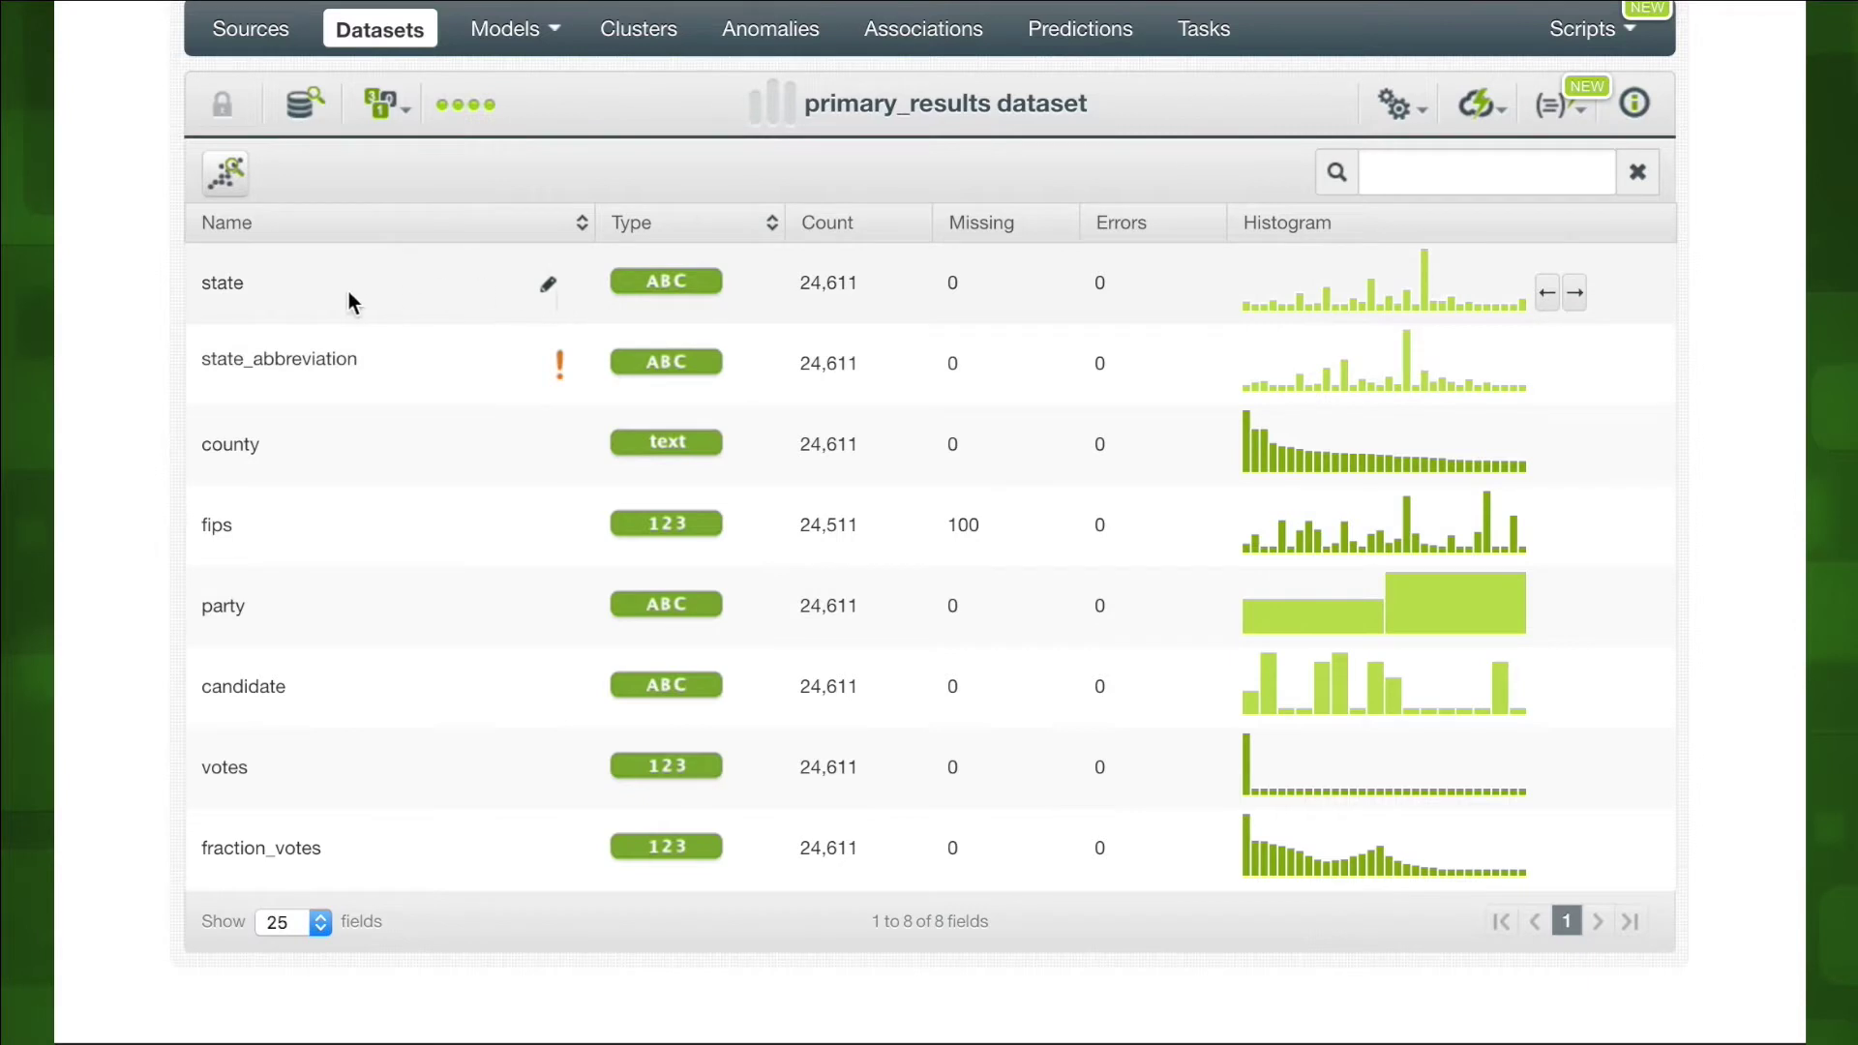
Step: Build a 1-click model from primary_results using the dataset's actions dropdown
{"action": "mouse_move", "coordinate": [1481, 104]}
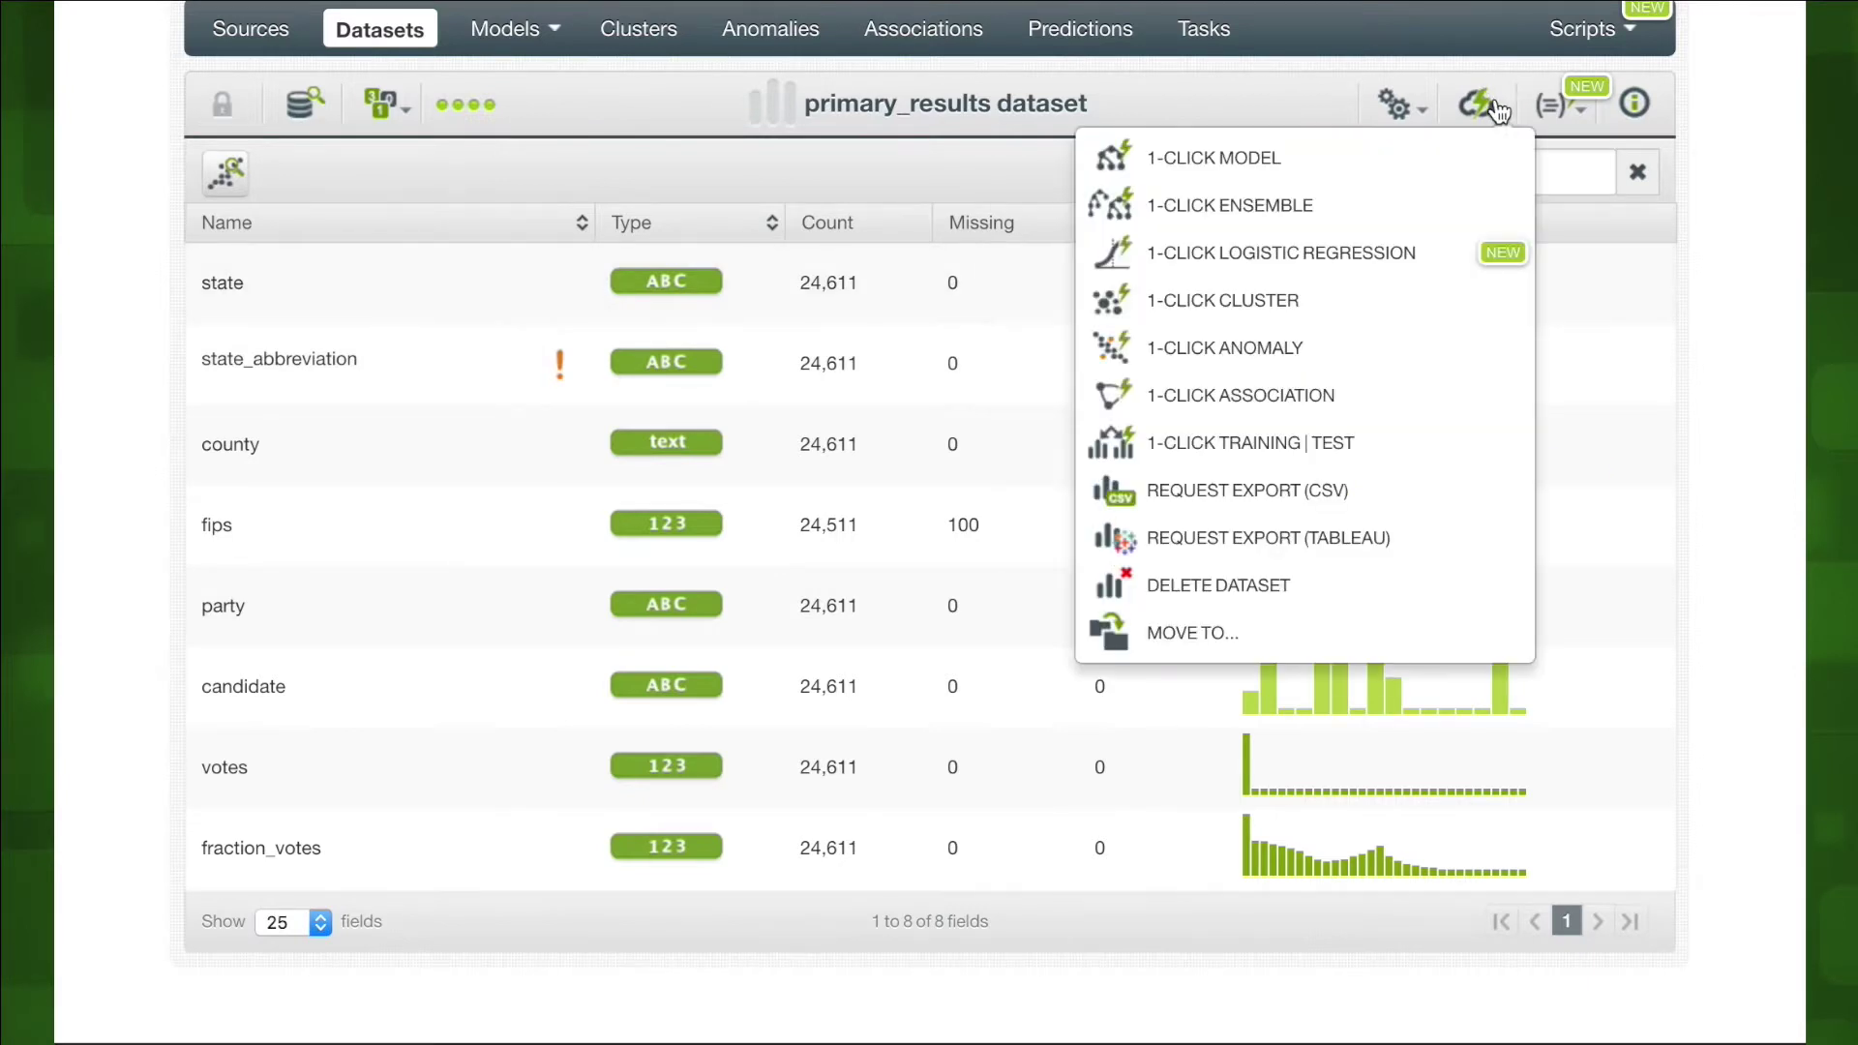
{"action": "left_click", "coordinate": [1272, 172]}
{"action": "left_click", "coordinate": [402, 34]}
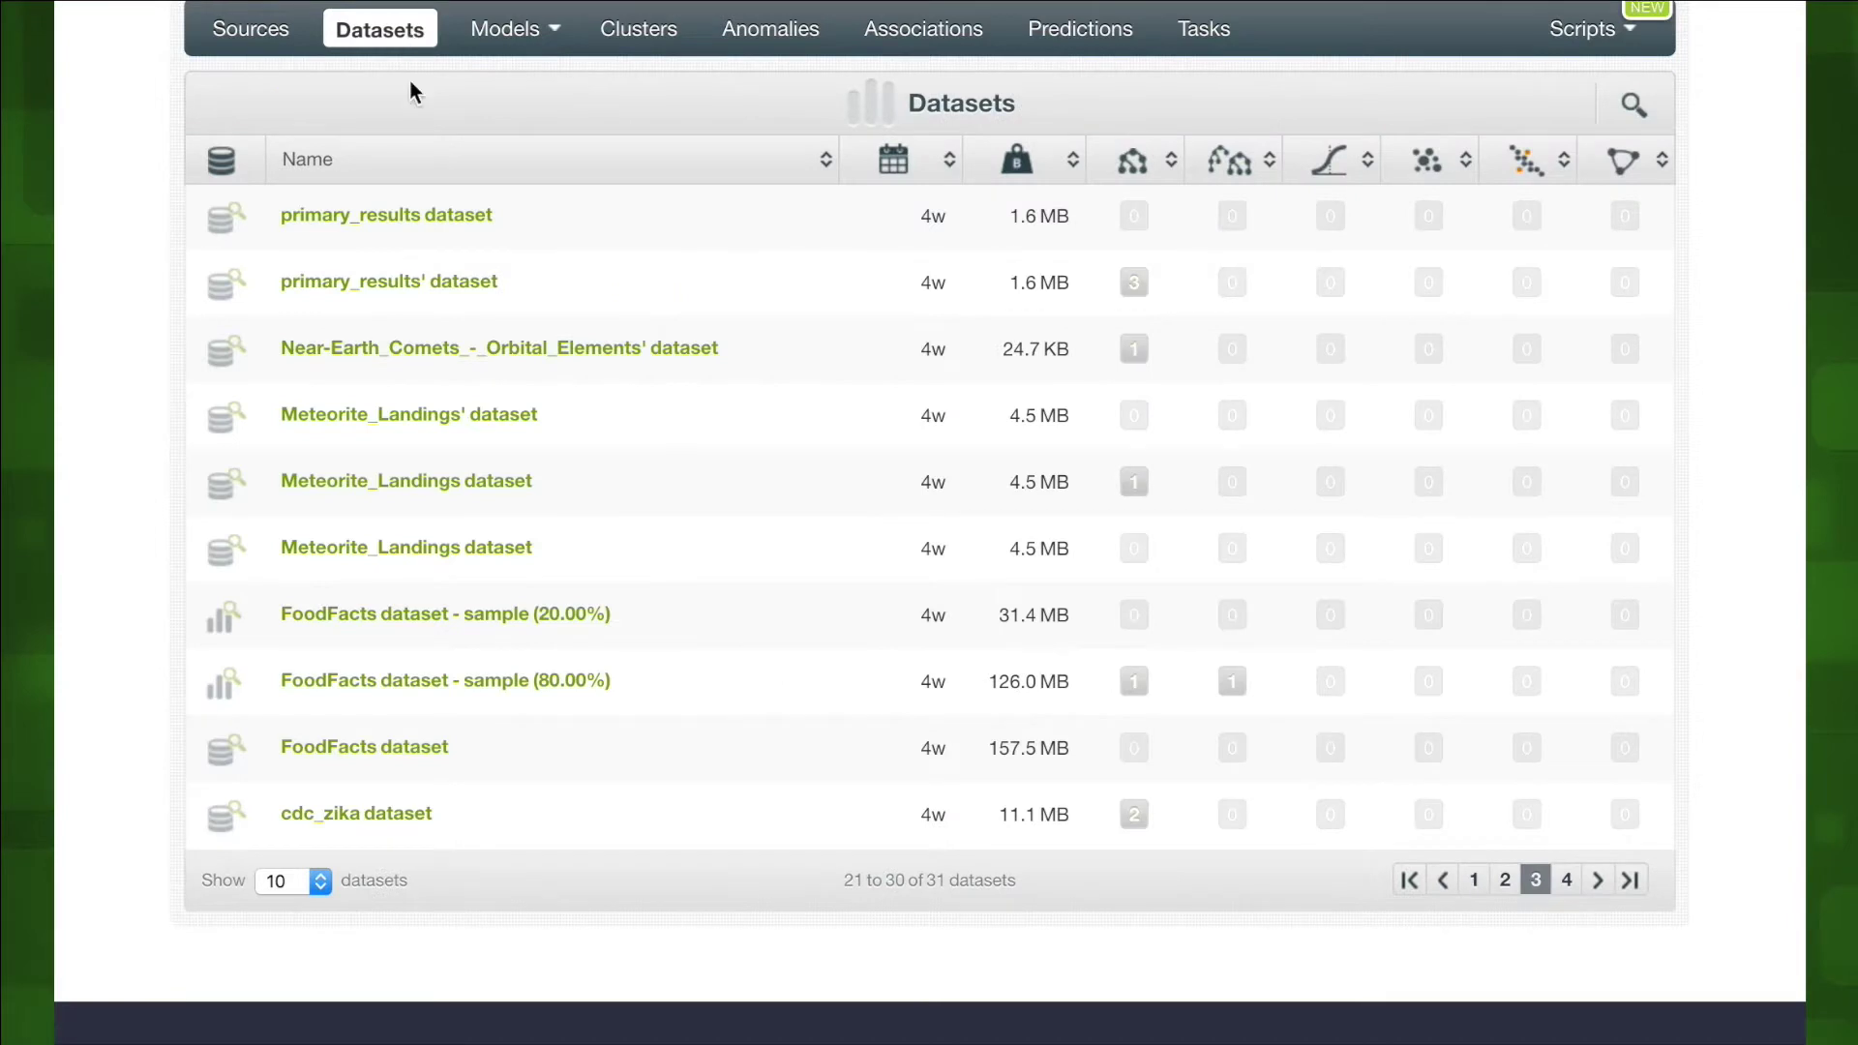
{"action": "left_click", "coordinate": [456, 221]}
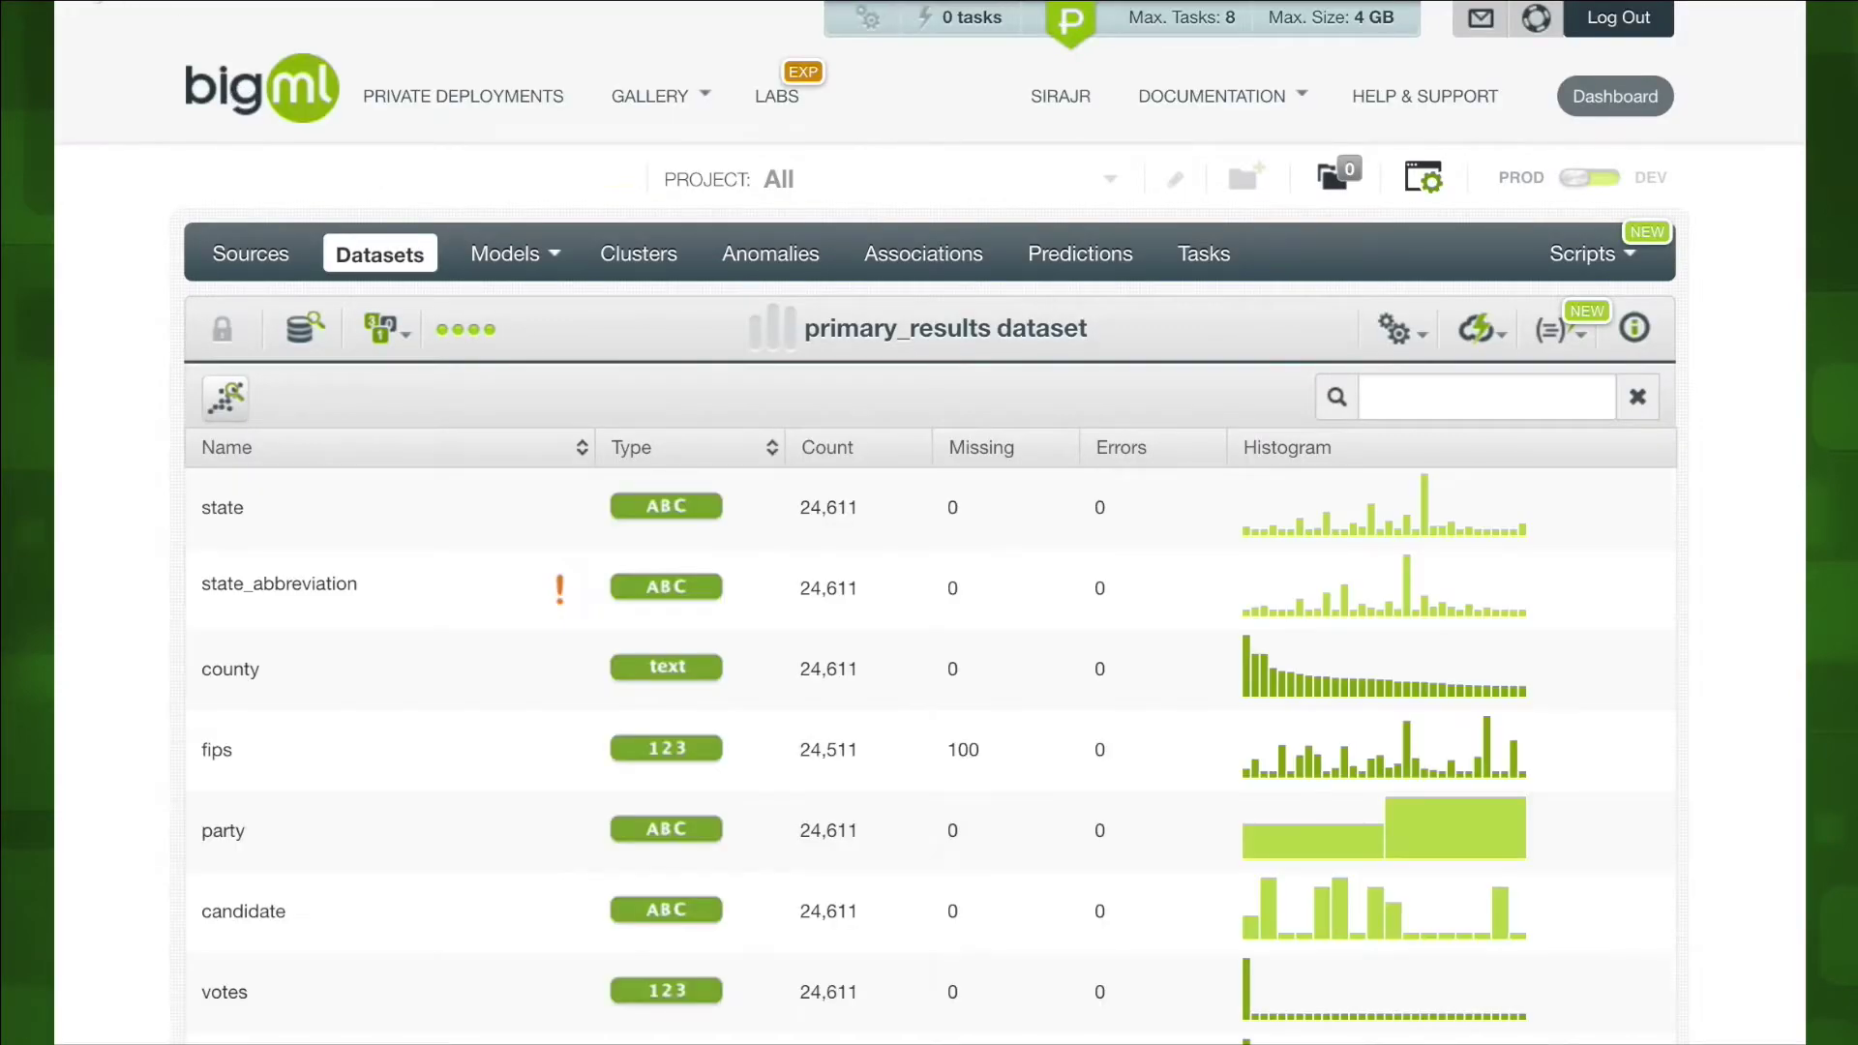
{"action": "key", "text": "alt+Left"}
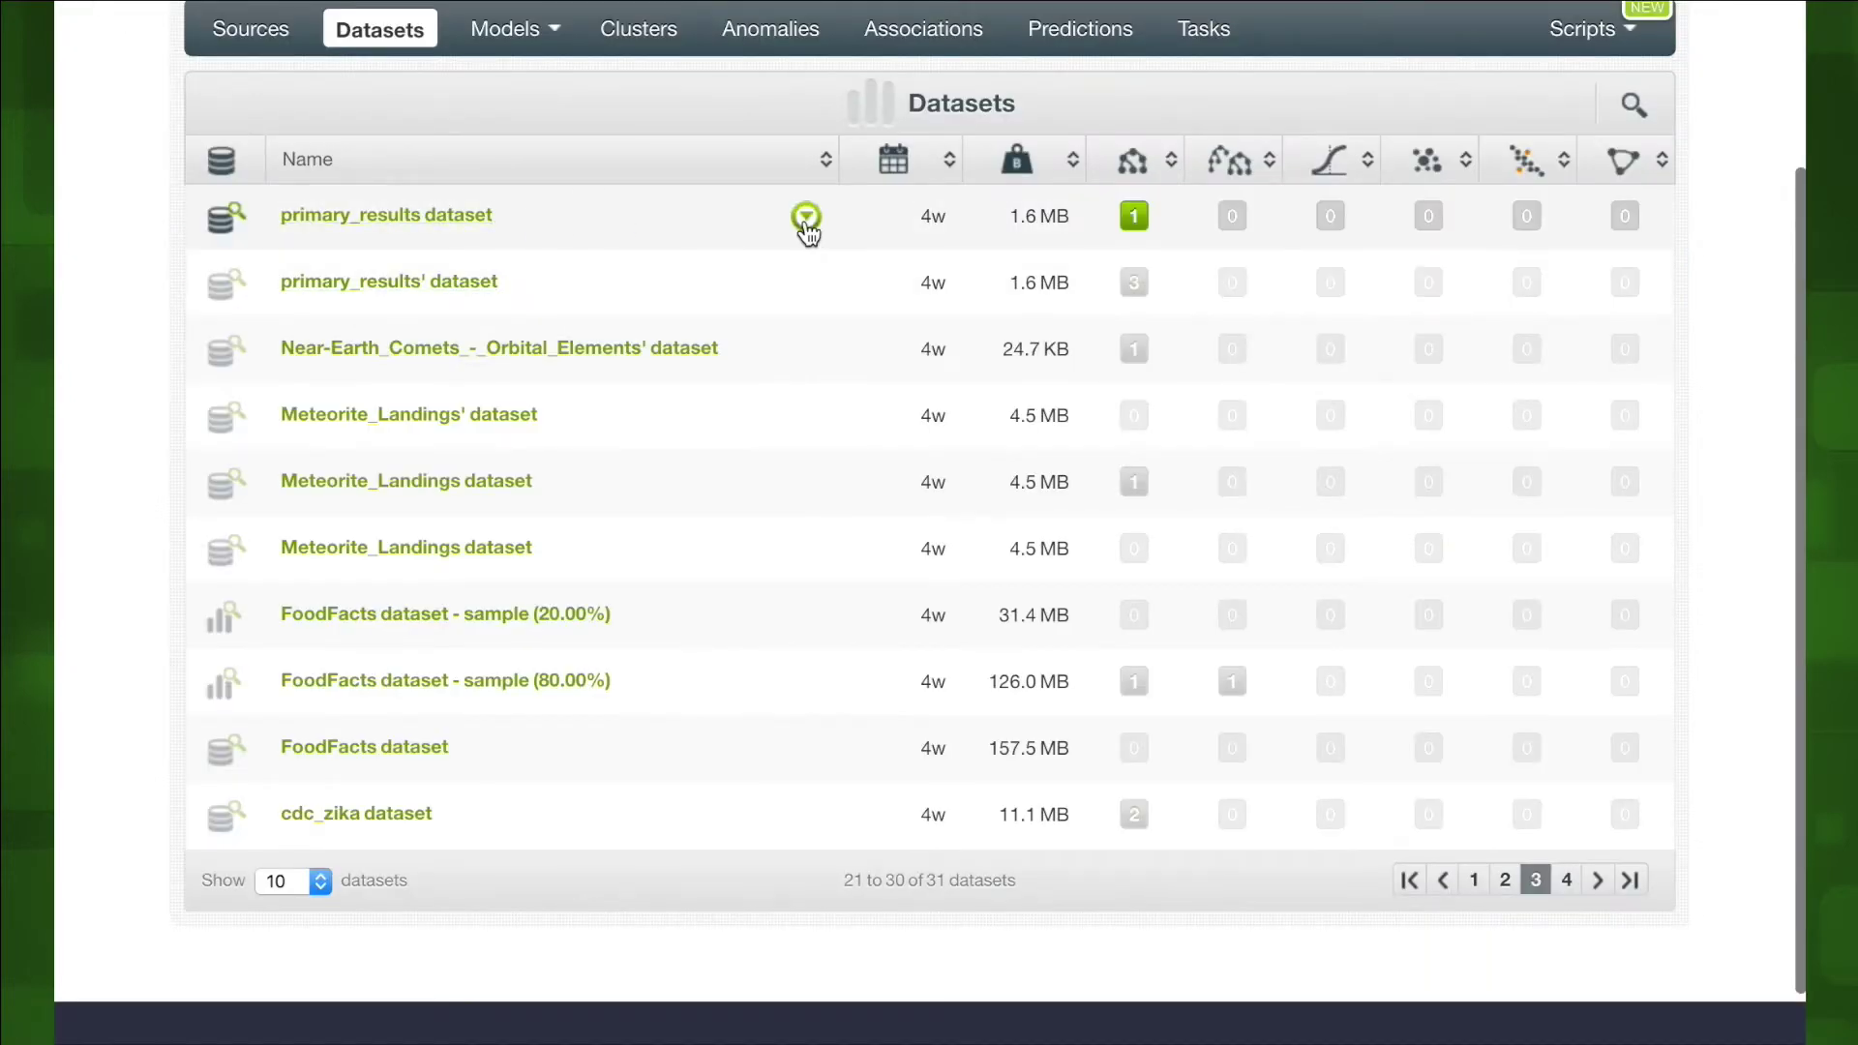
{"action": "left_click", "coordinate": [806, 218]}
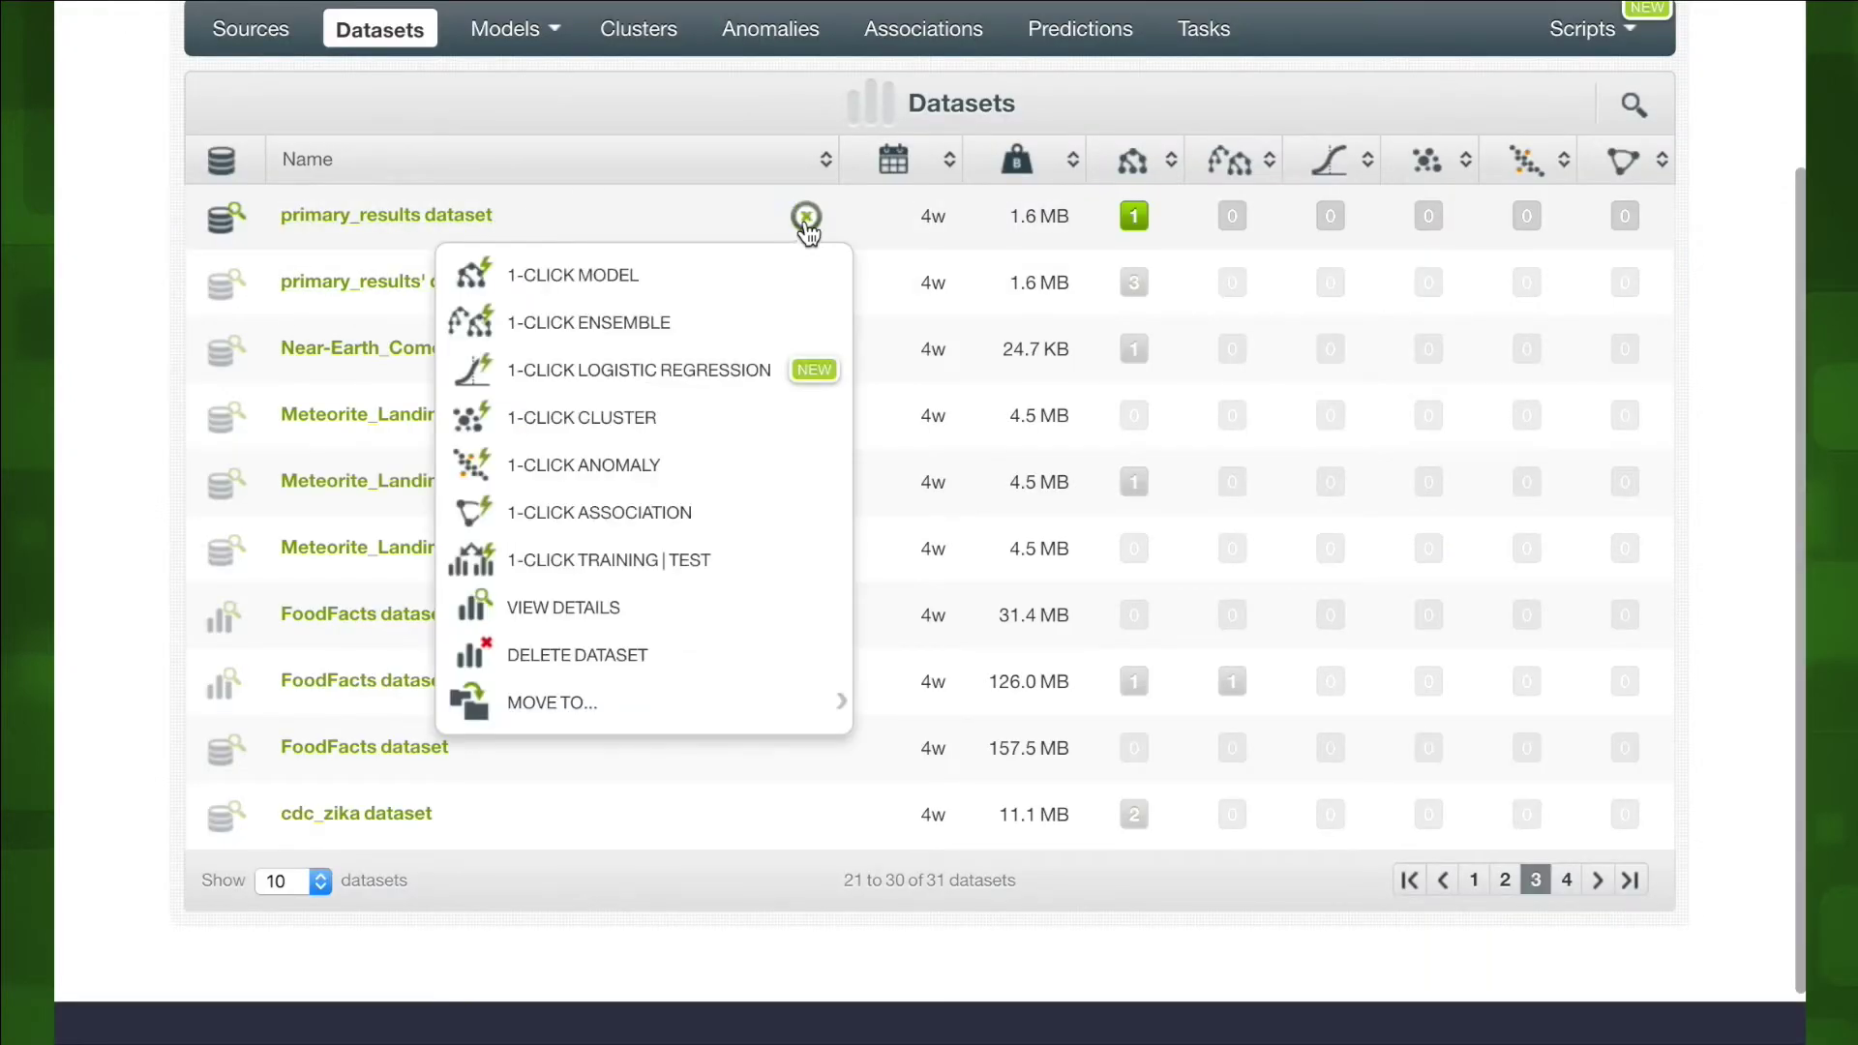
{"action": "left_click", "coordinate": [600, 290]}
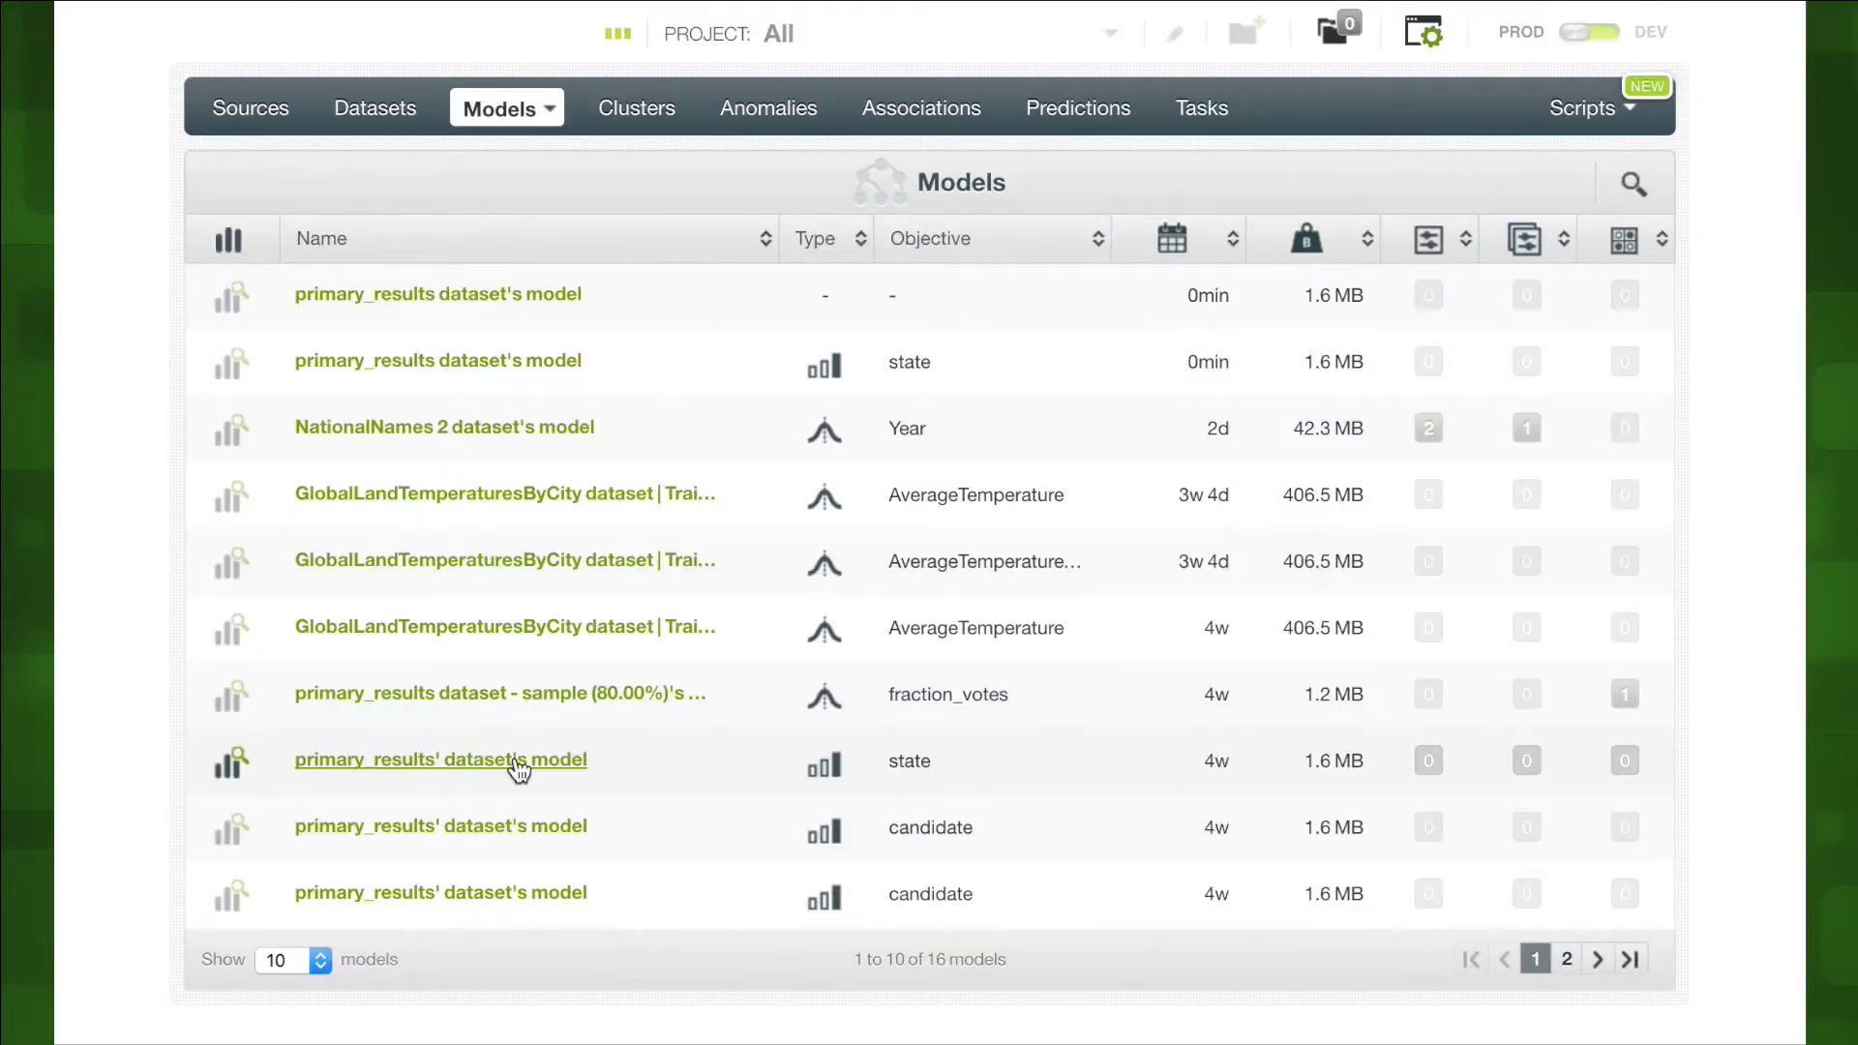
Step: Open the state model's tree and inspect leaves, such as Iowa at 96.37% confidence
{"action": "left_click", "coordinate": [516, 763]}
{"action": "scroll", "coordinate": [162, 580], "scroll_direction": "down", "scroll_amount": 3}
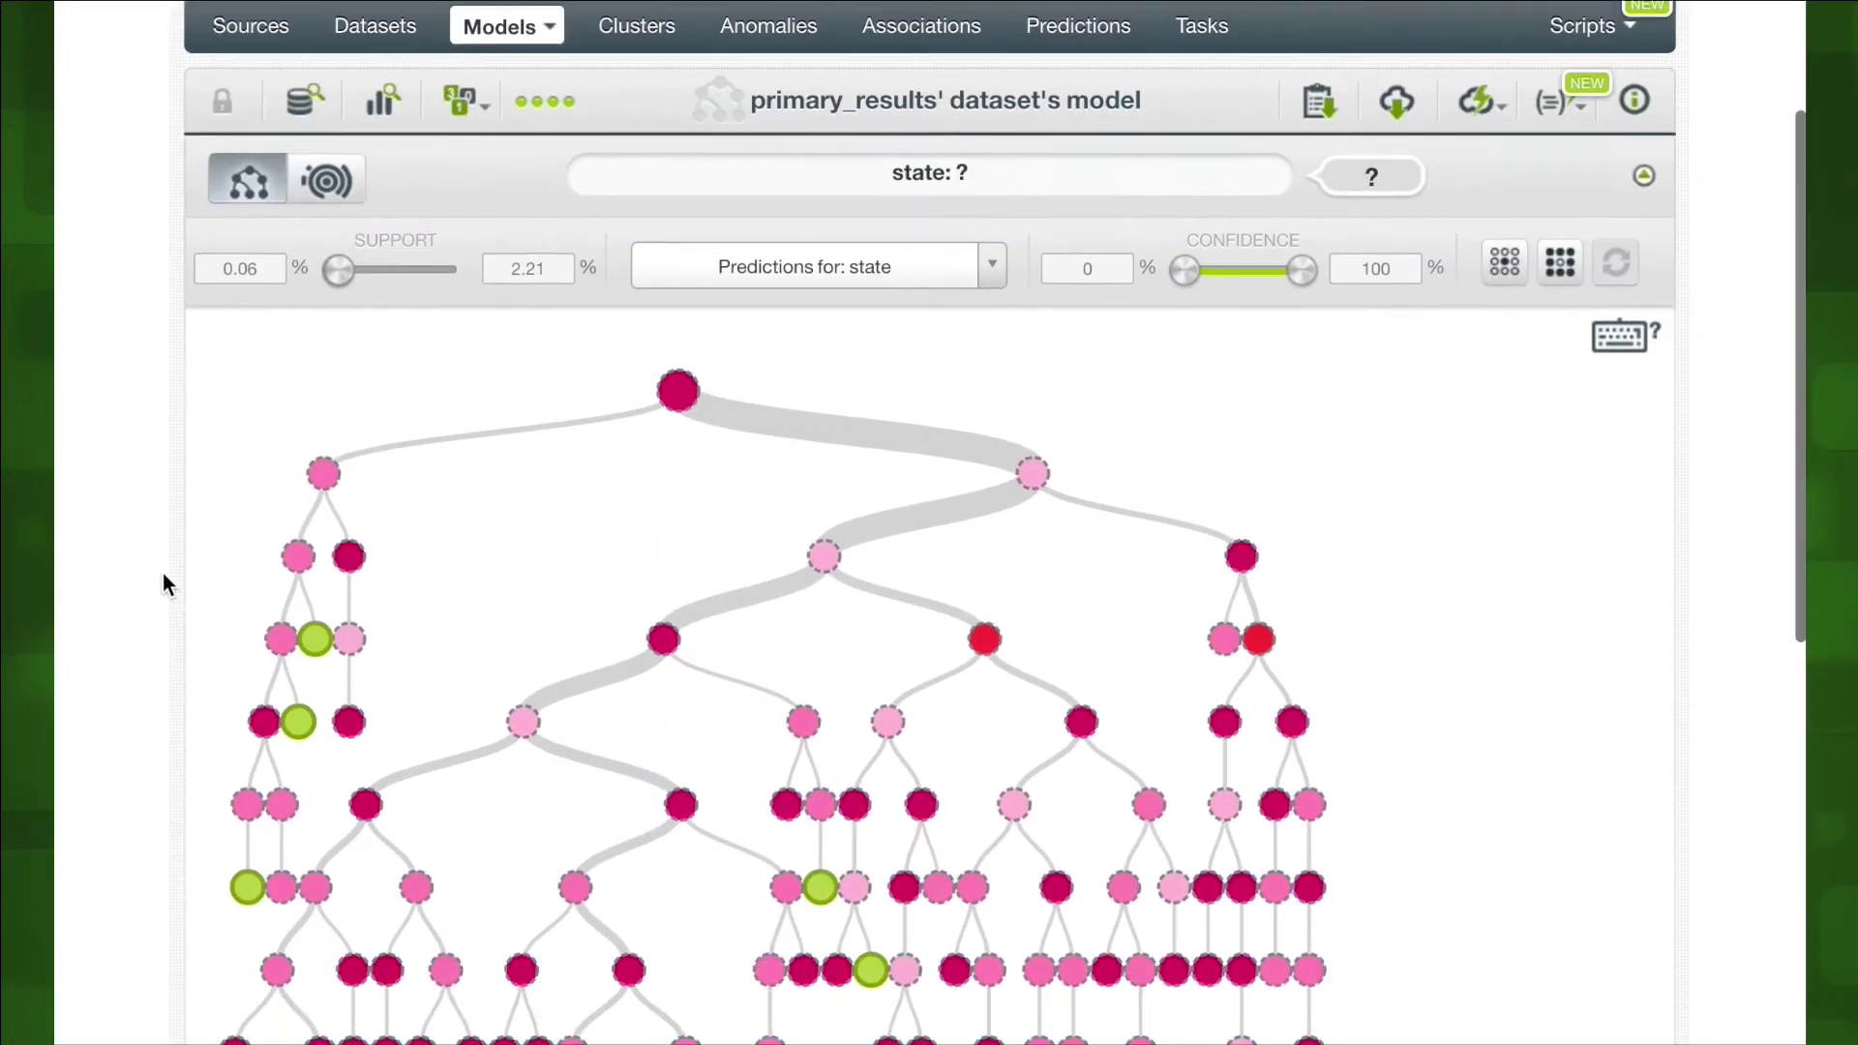
{"action": "mouse_move", "coordinate": [308, 575]}
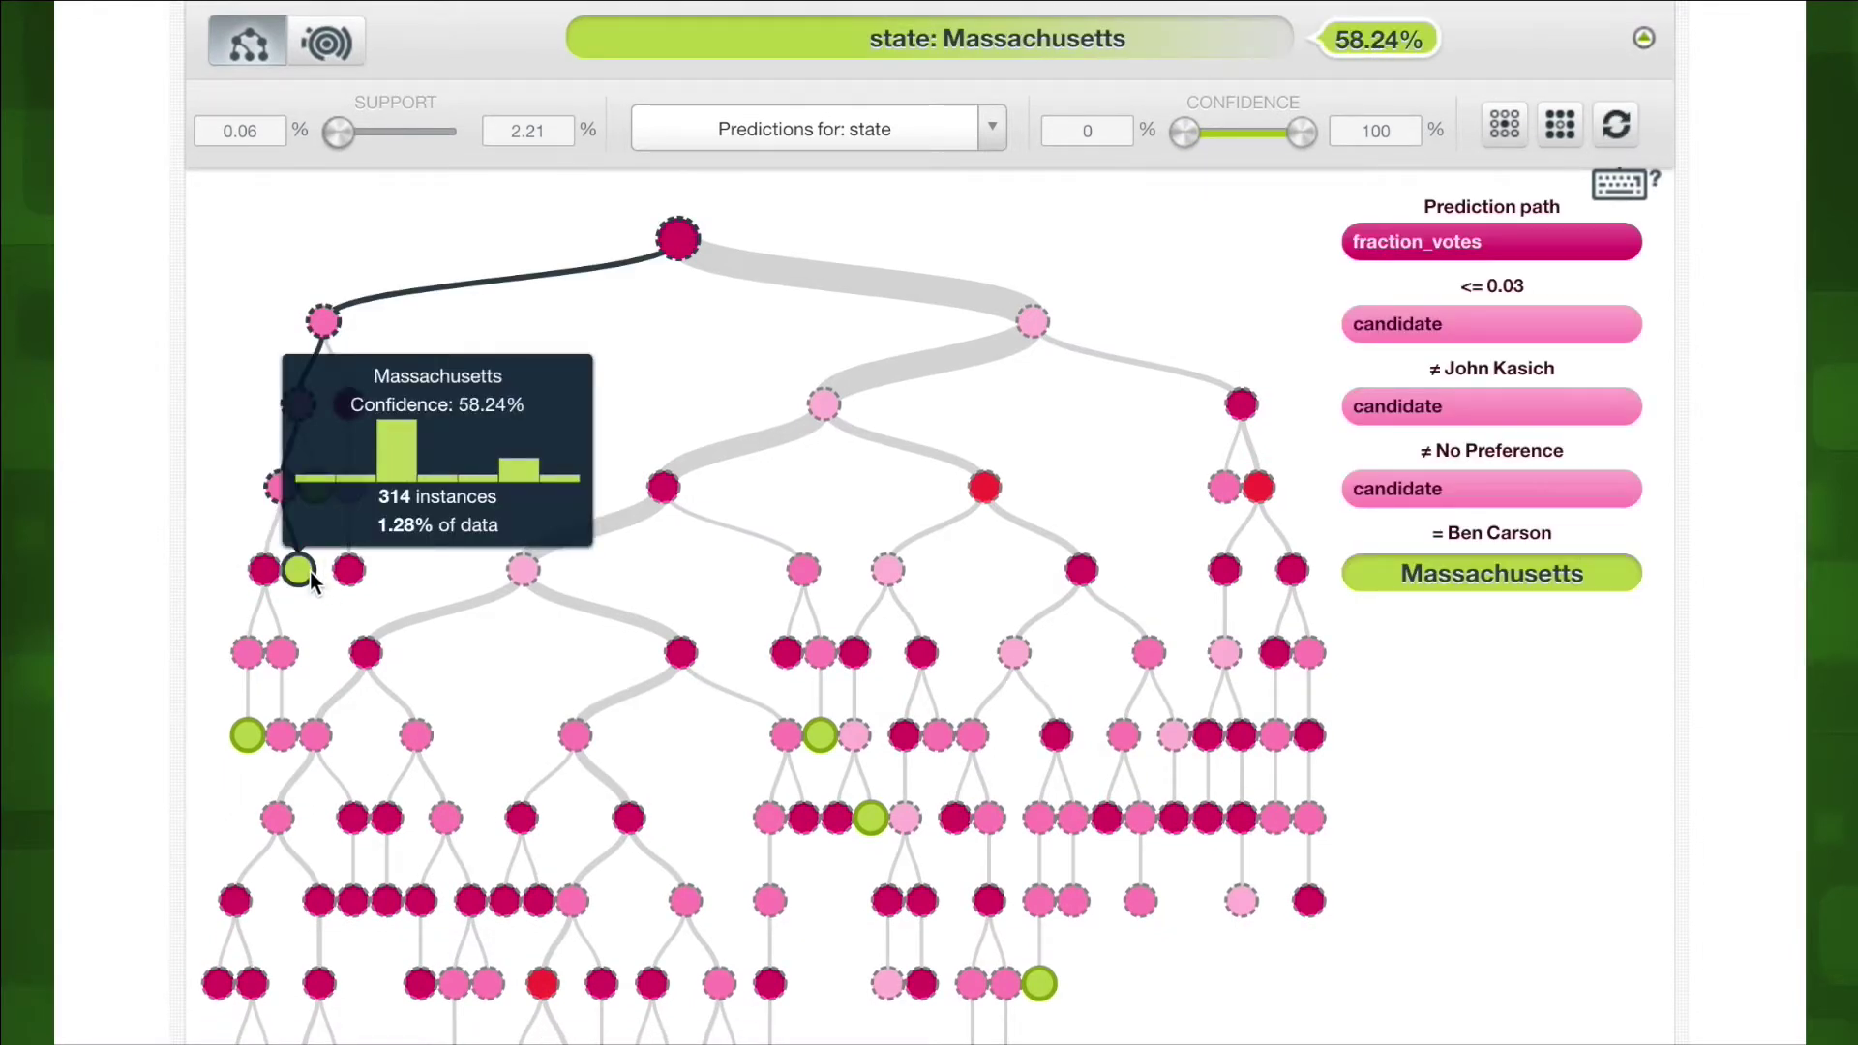
{"action": "mouse_move", "coordinate": [247, 739]}
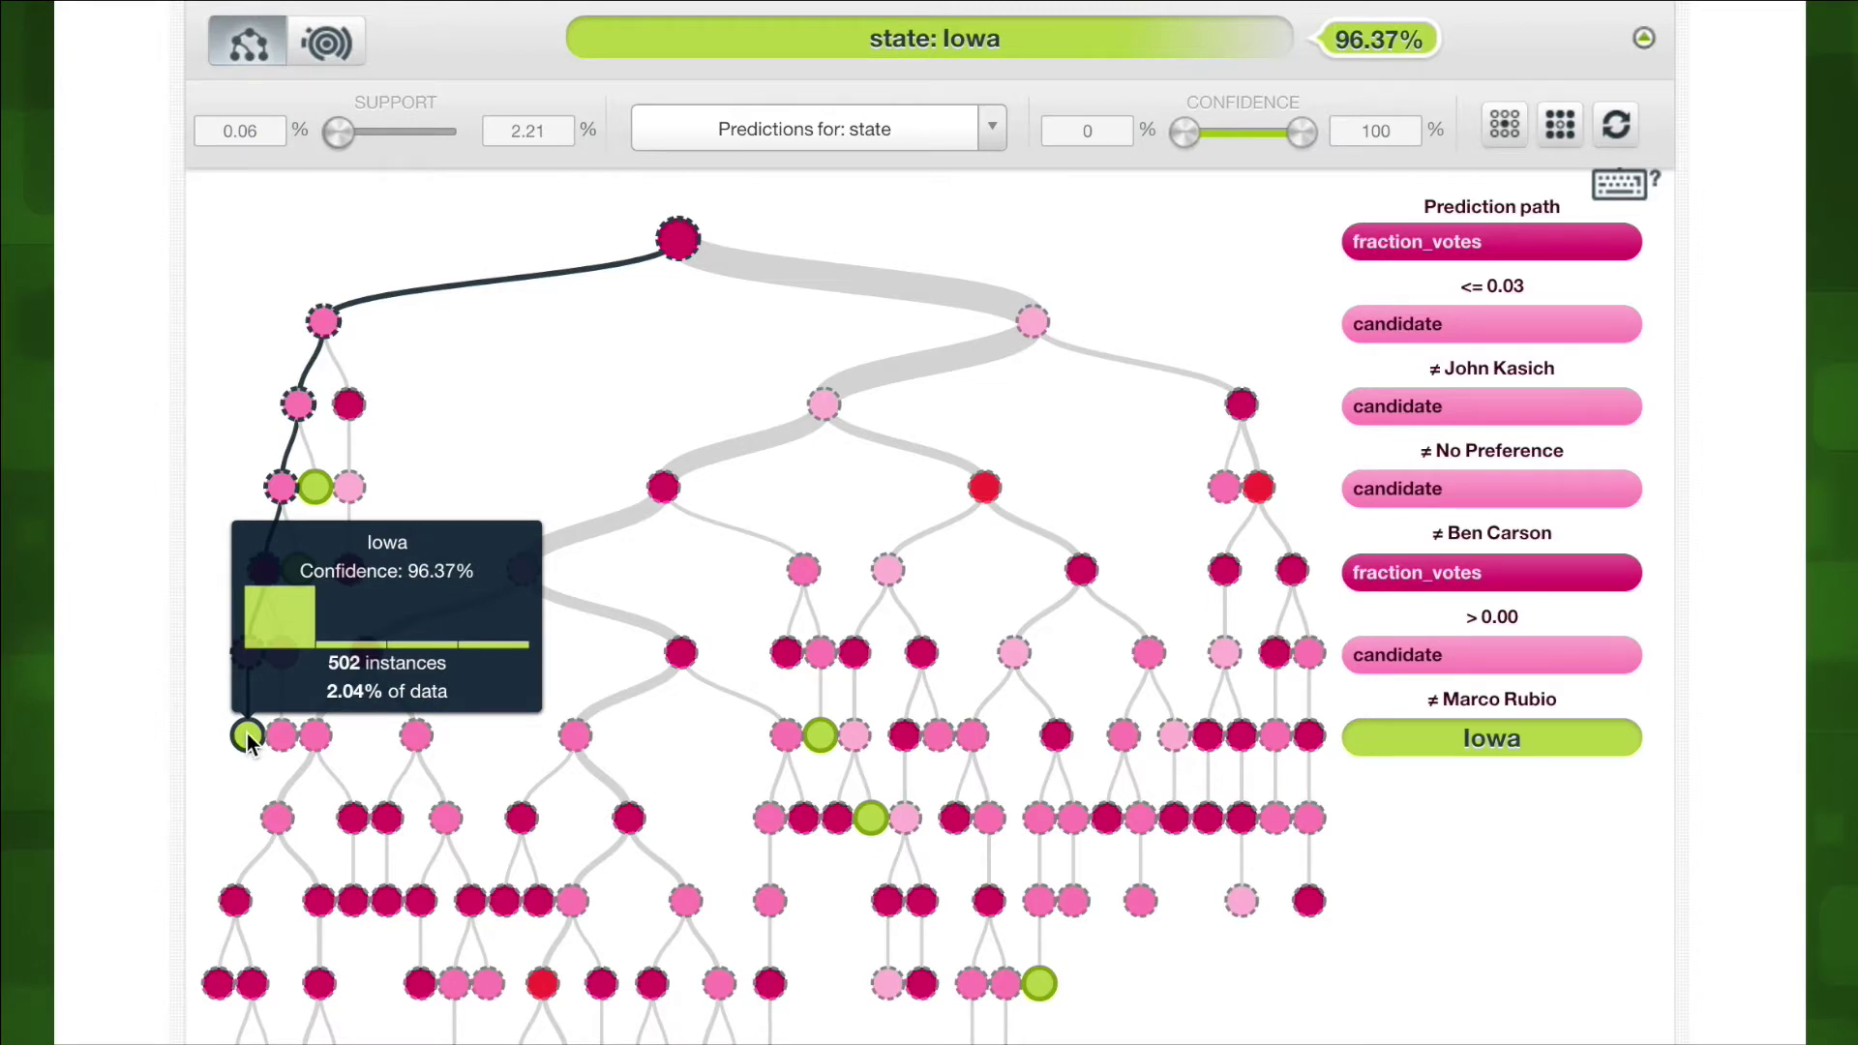
{"action": "mouse_move", "coordinate": [678, 237]}
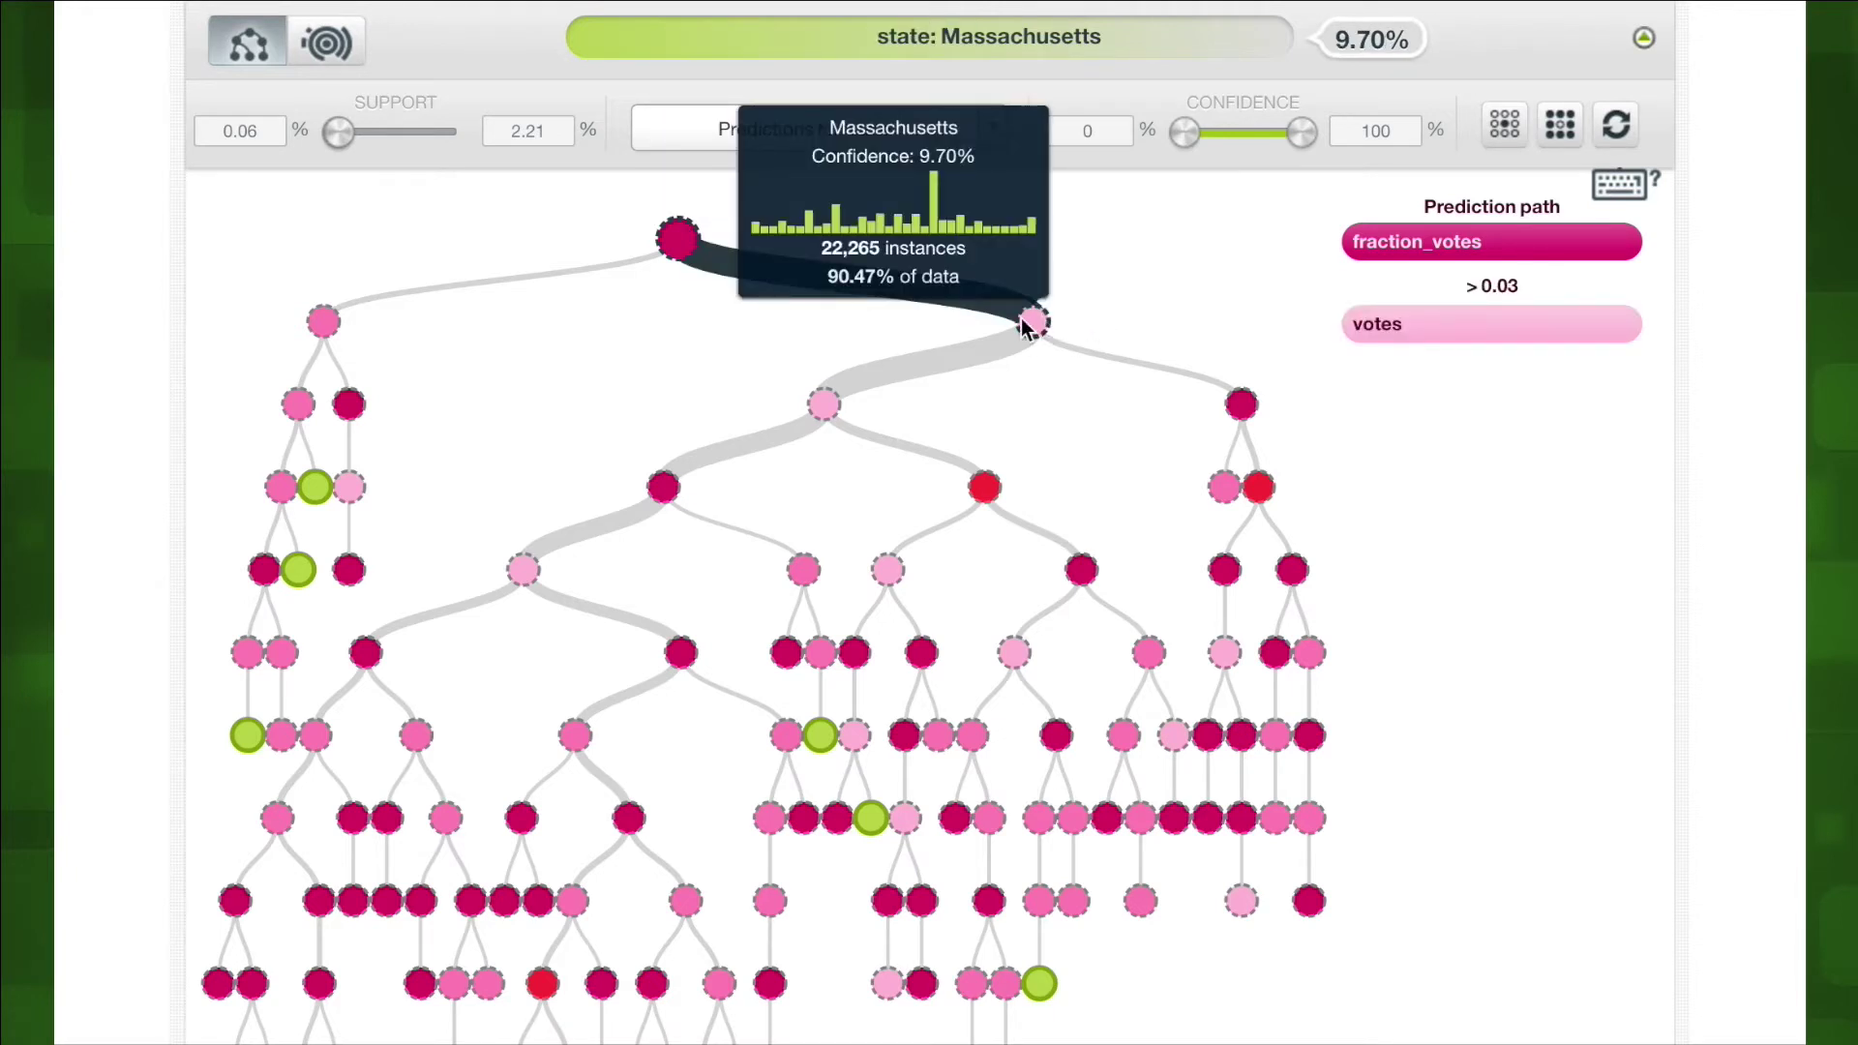
{"action": "mouse_move", "coordinate": [321, 325]}
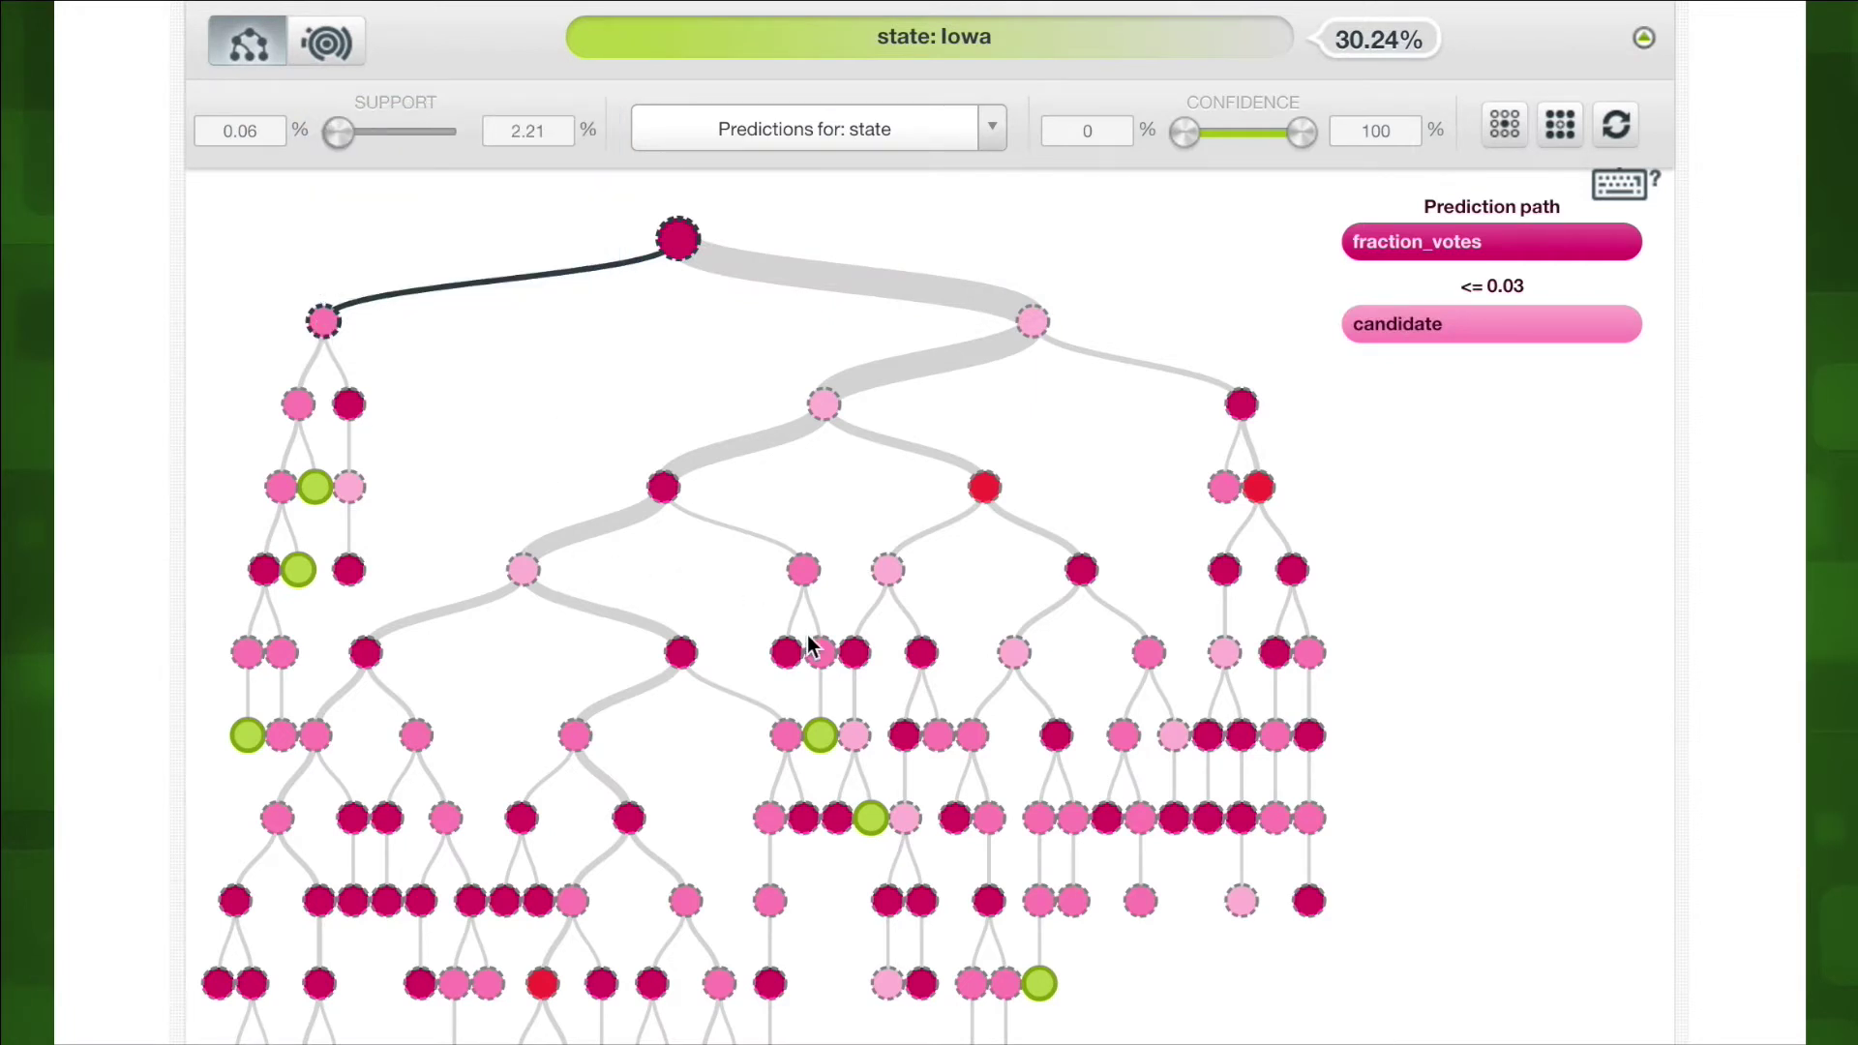
{"action": "mouse_move", "coordinate": [823, 738]}
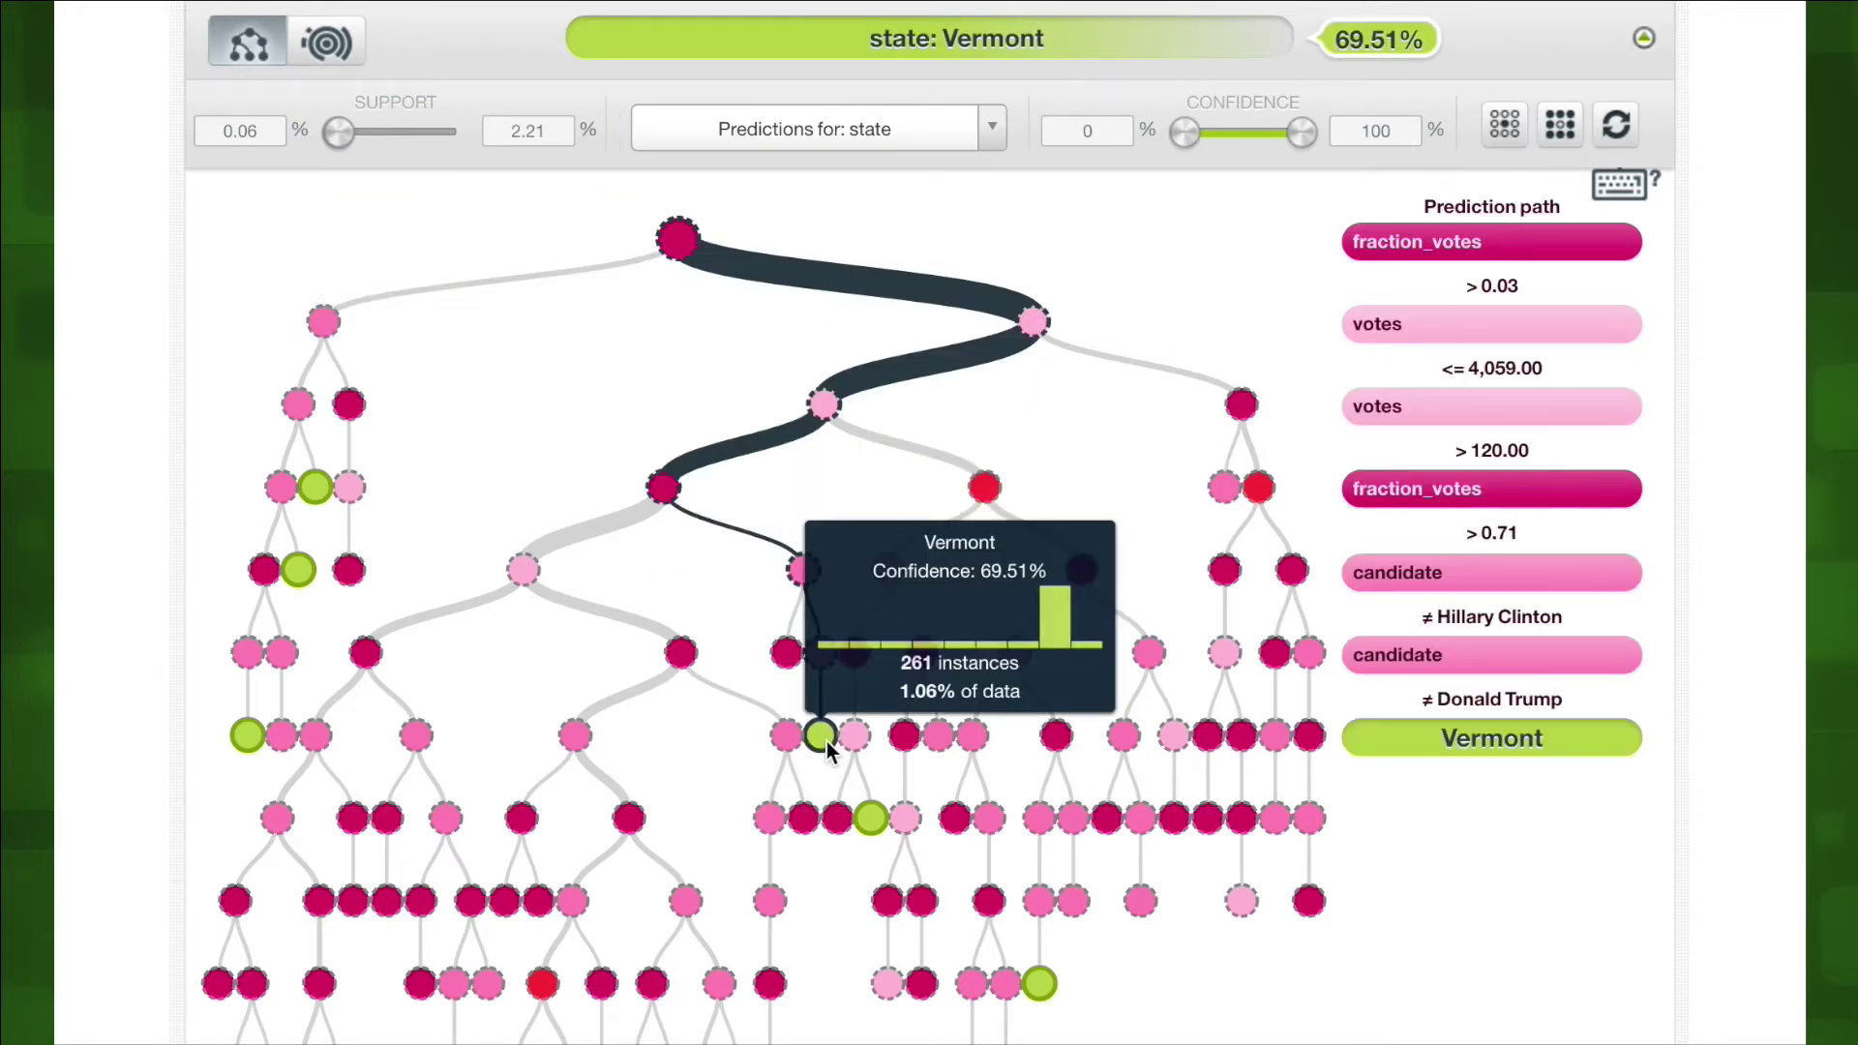
{"action": "mouse_move", "coordinate": [1041, 984]}
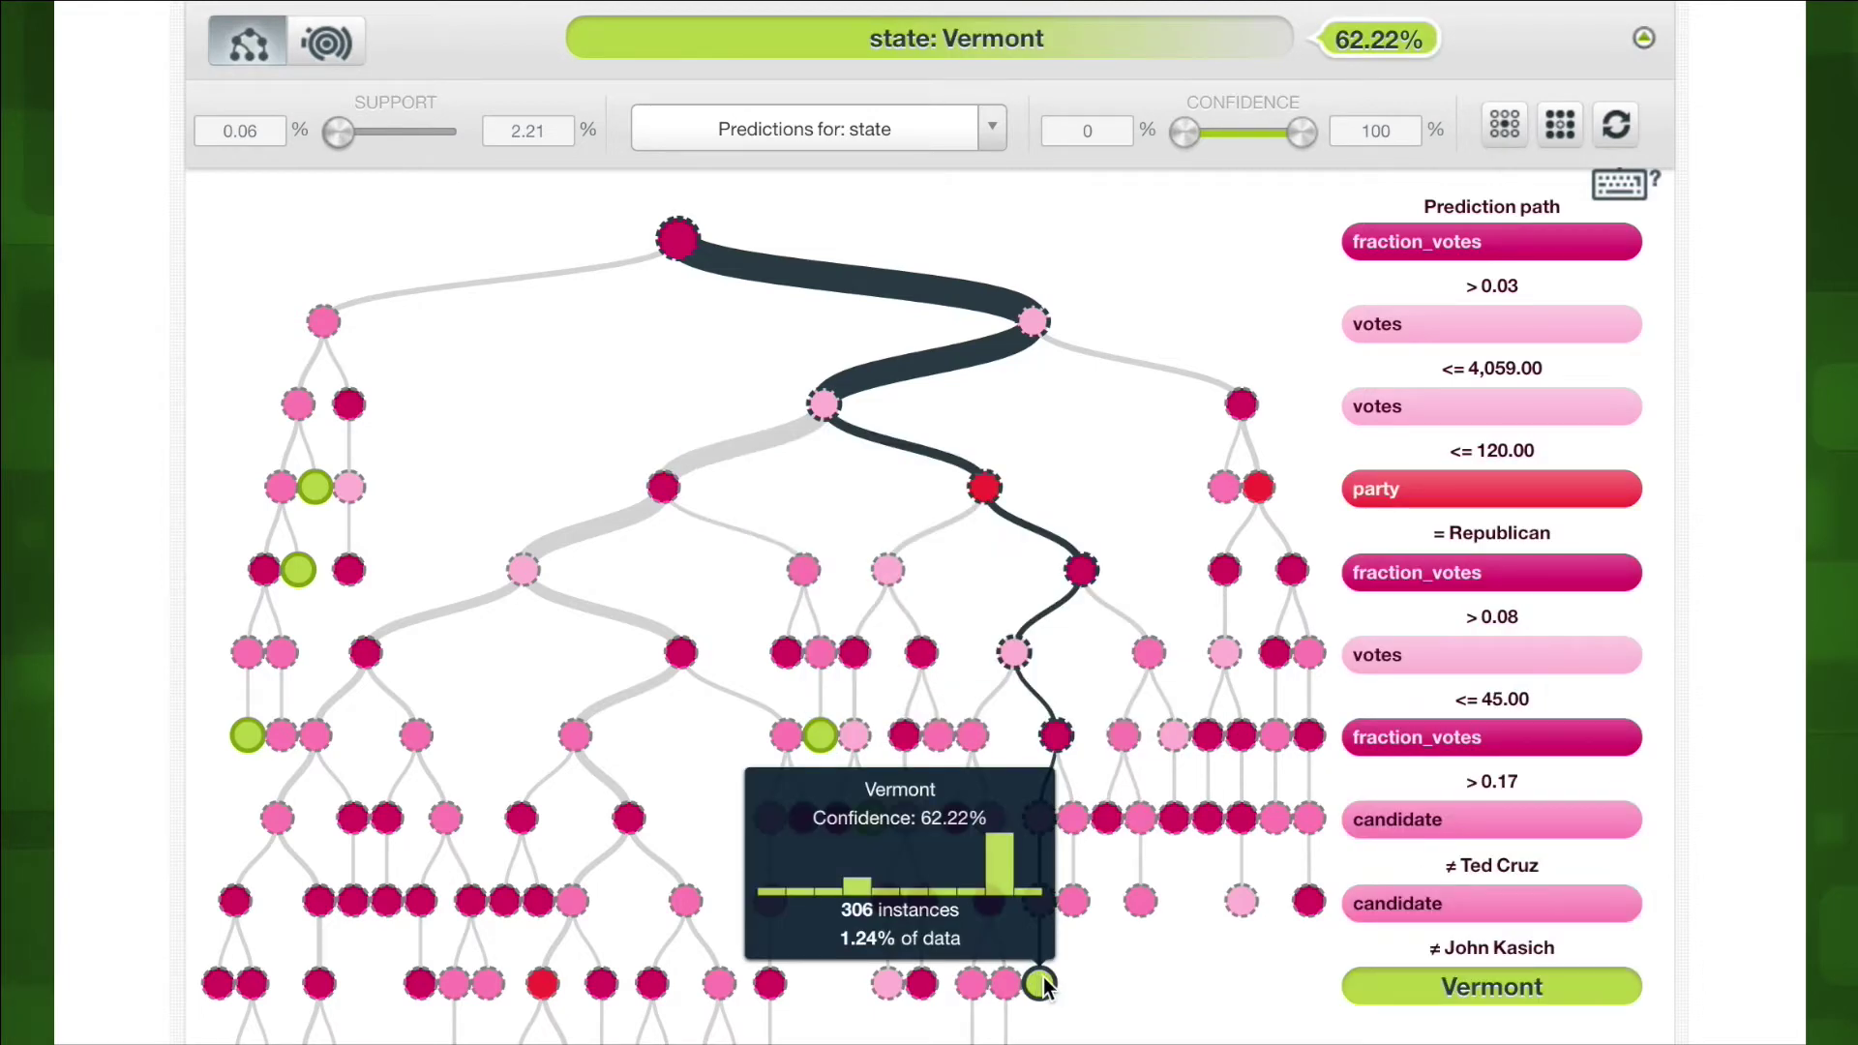
Step: Trace the paths to the Iowa and Massachusetts leaves, then reset to the root
{"action": "left_click", "coordinate": [243, 738]}
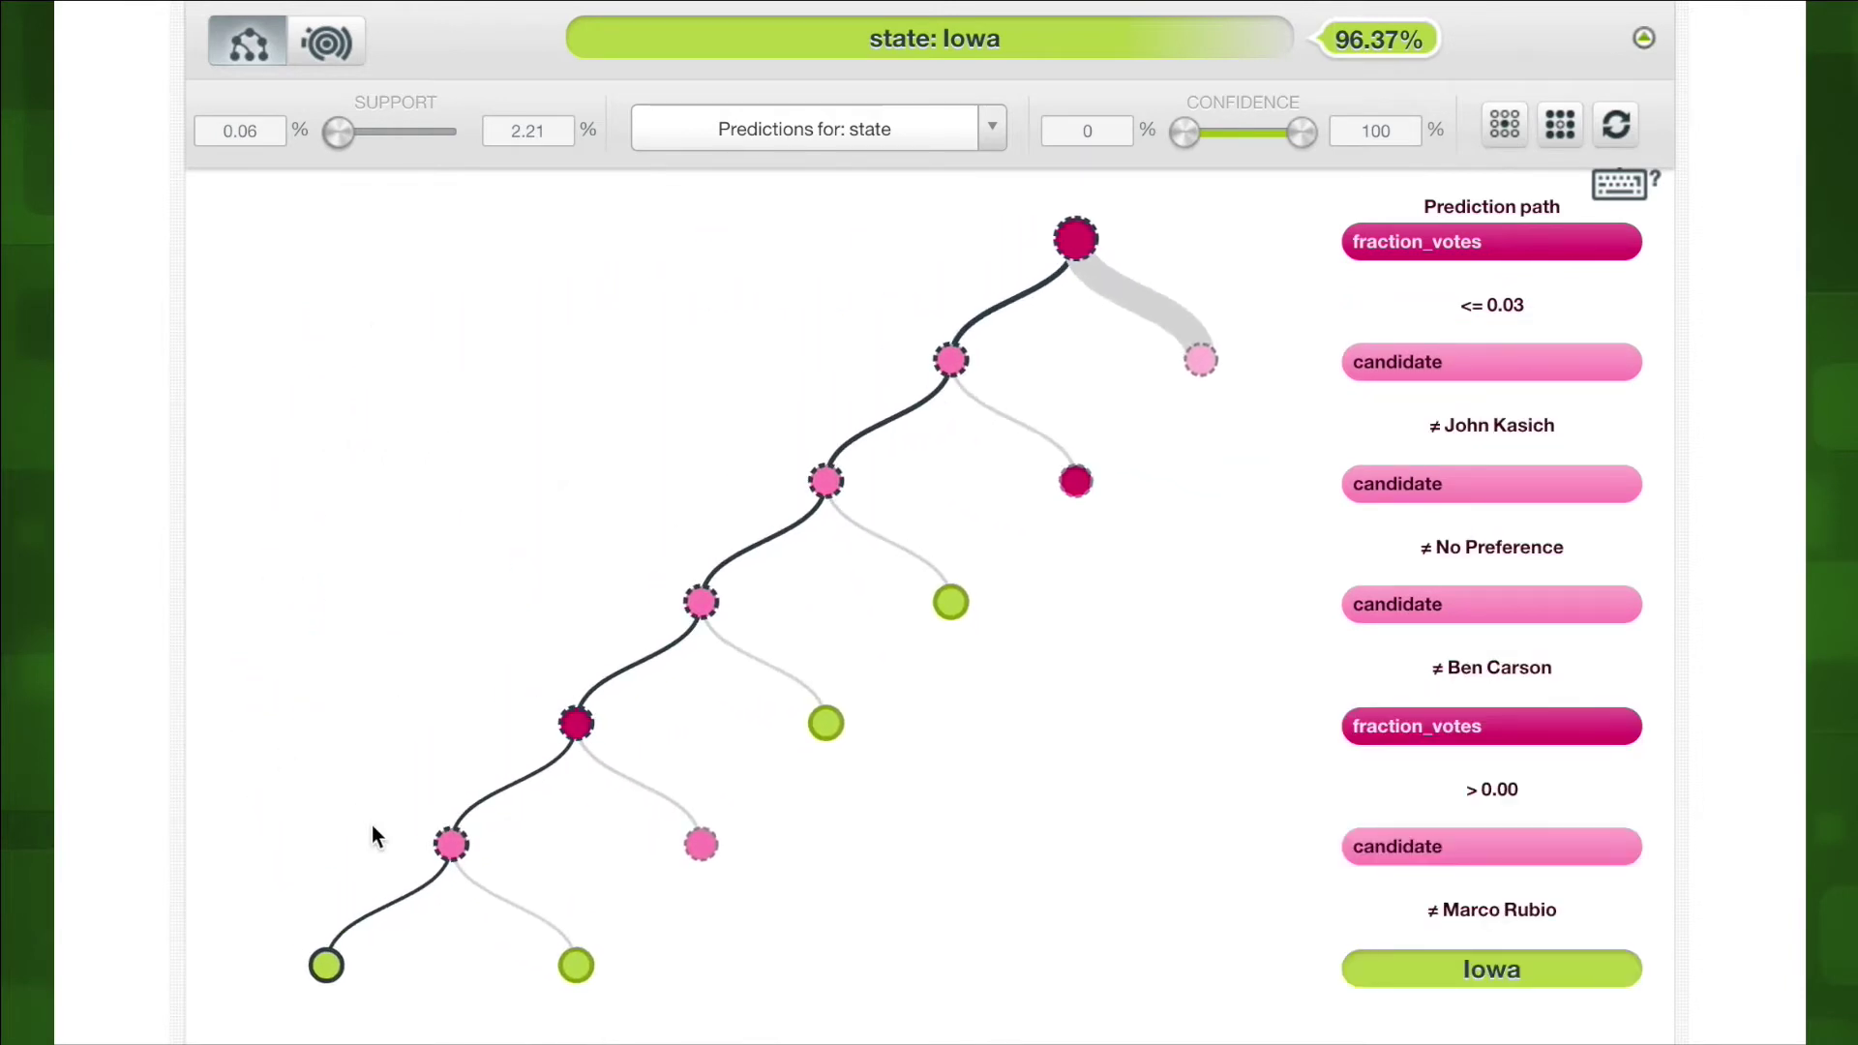
{"action": "left_click", "coordinate": [831, 720]}
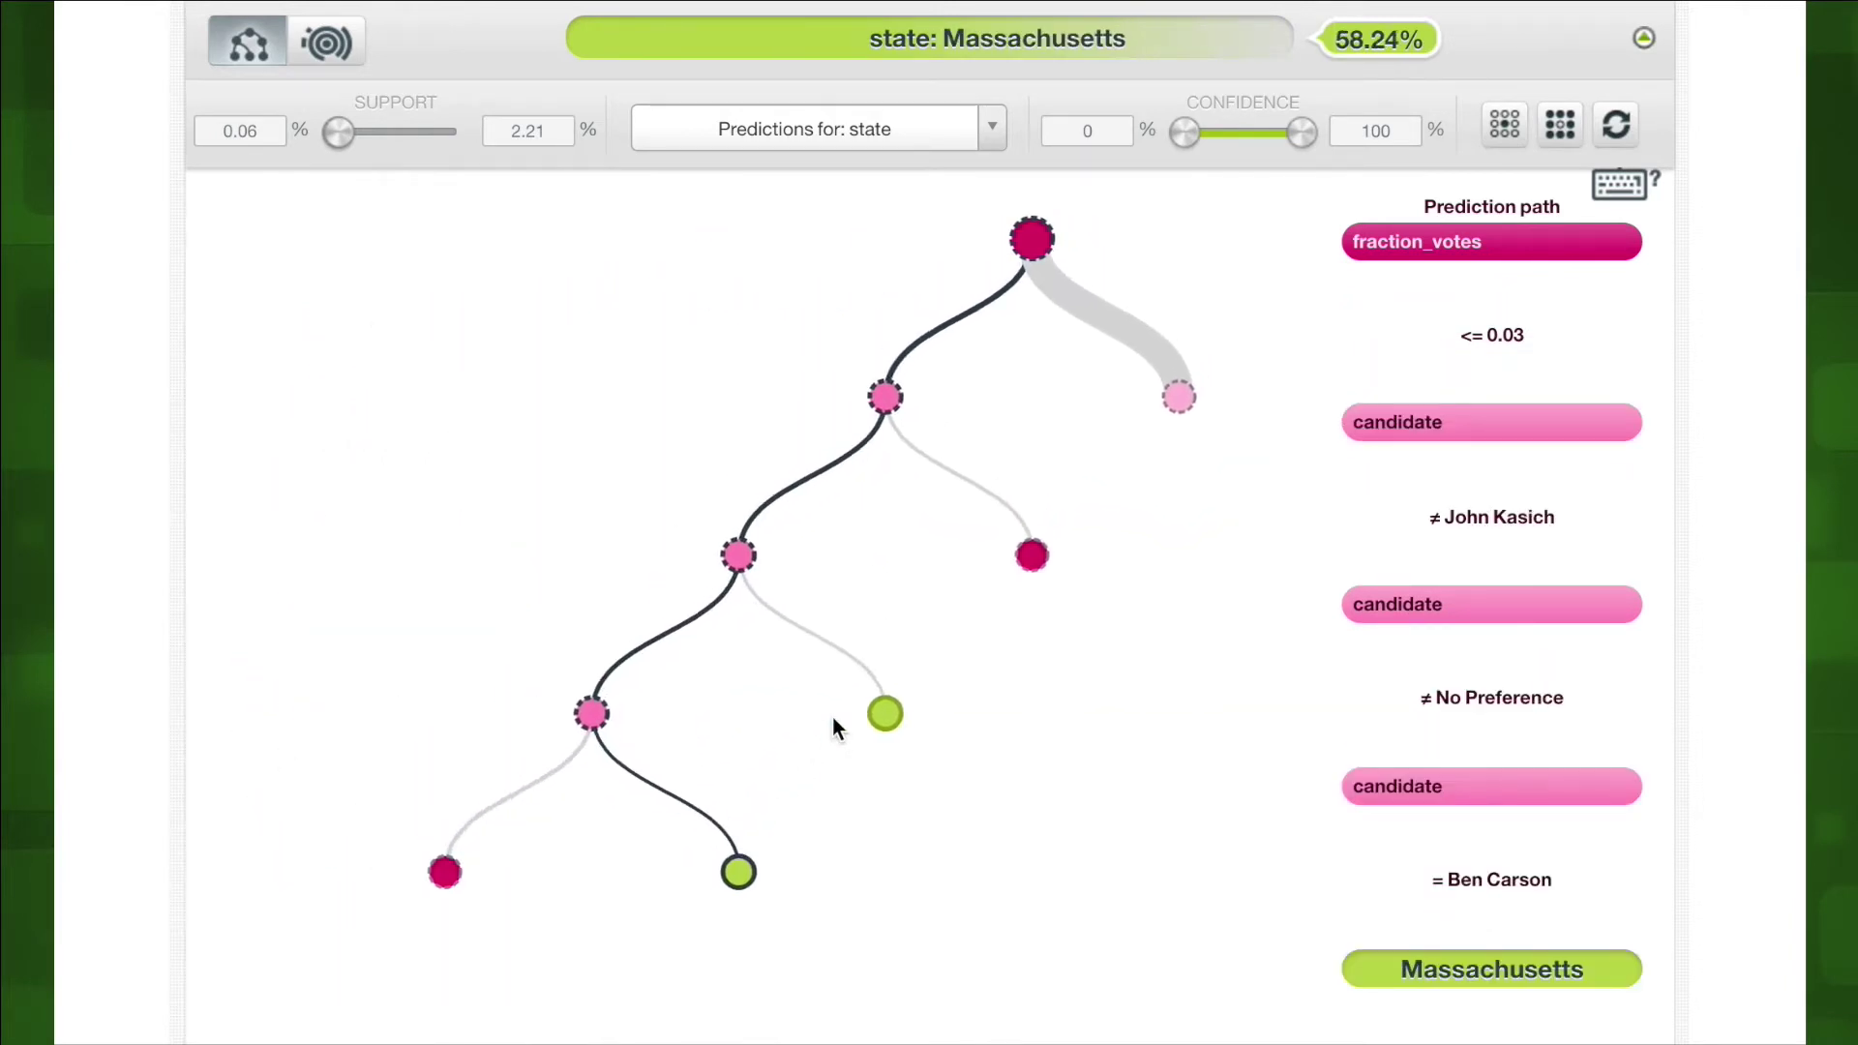
{"action": "left_click", "coordinate": [682, 603]}
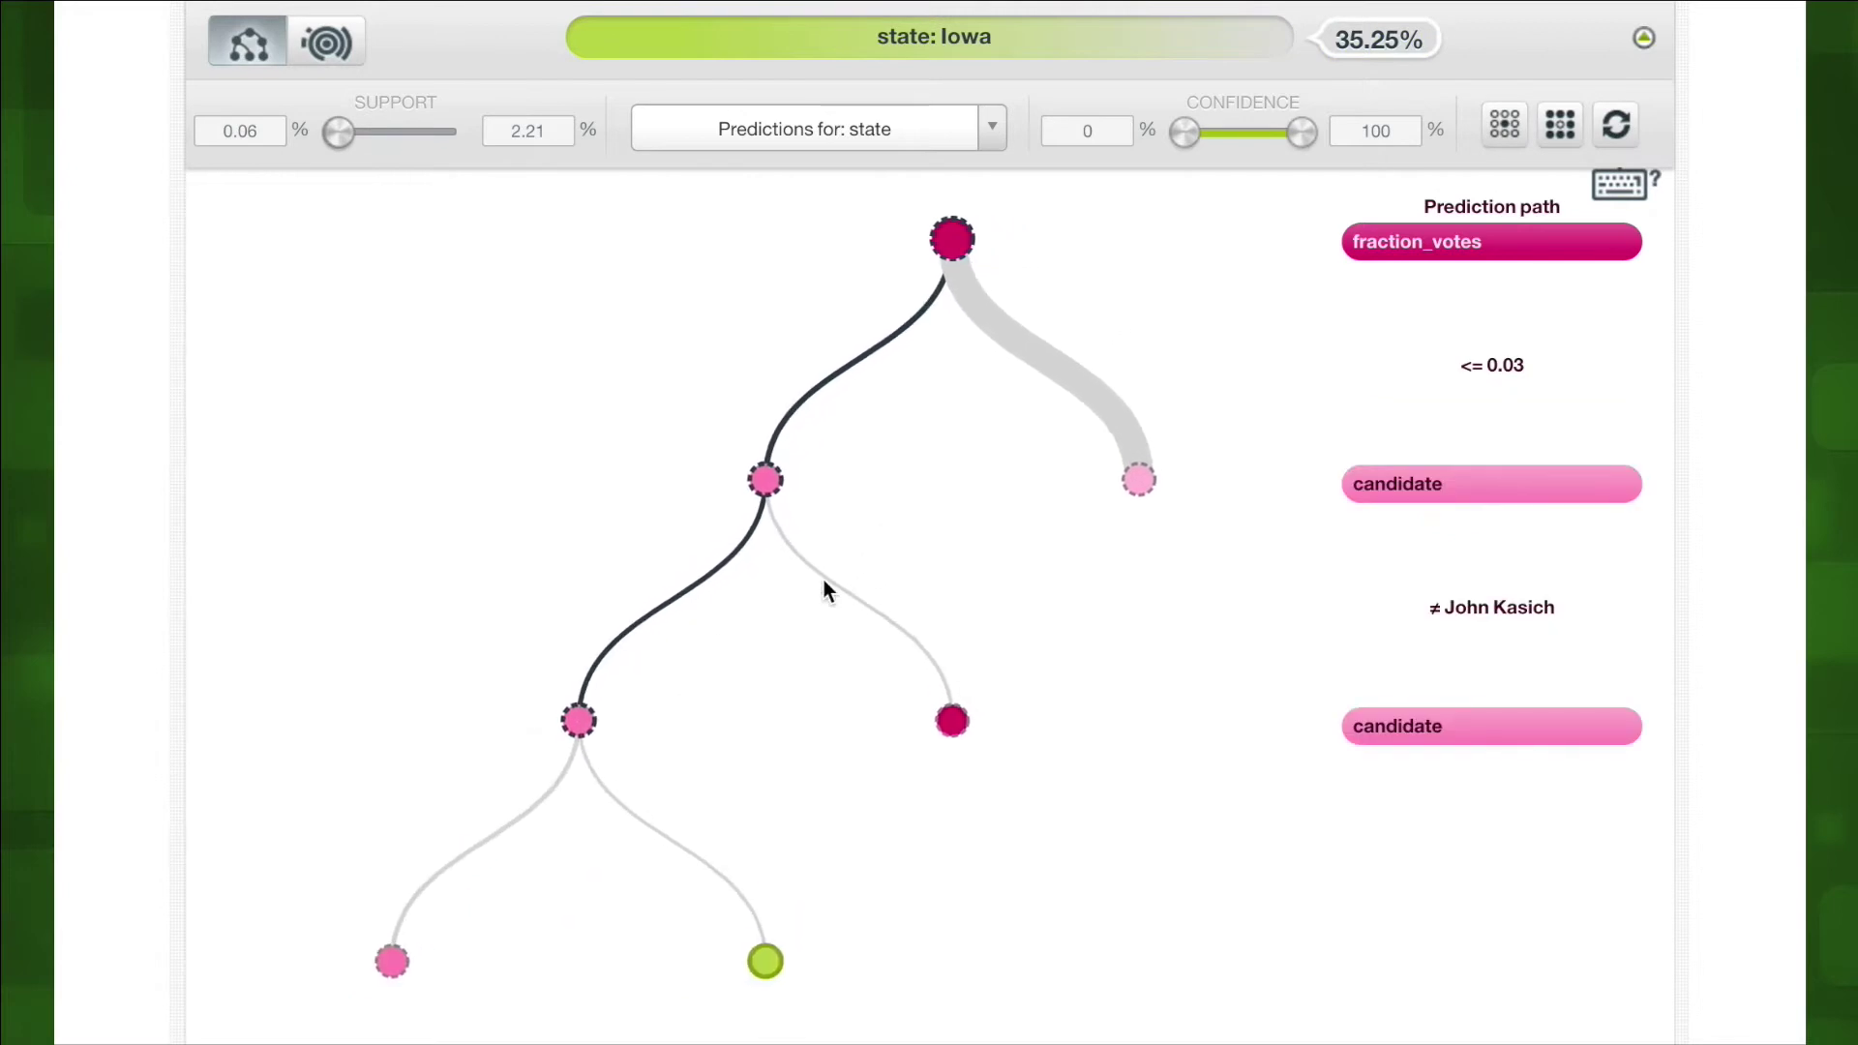
{"action": "left_click", "coordinate": [949, 238]}
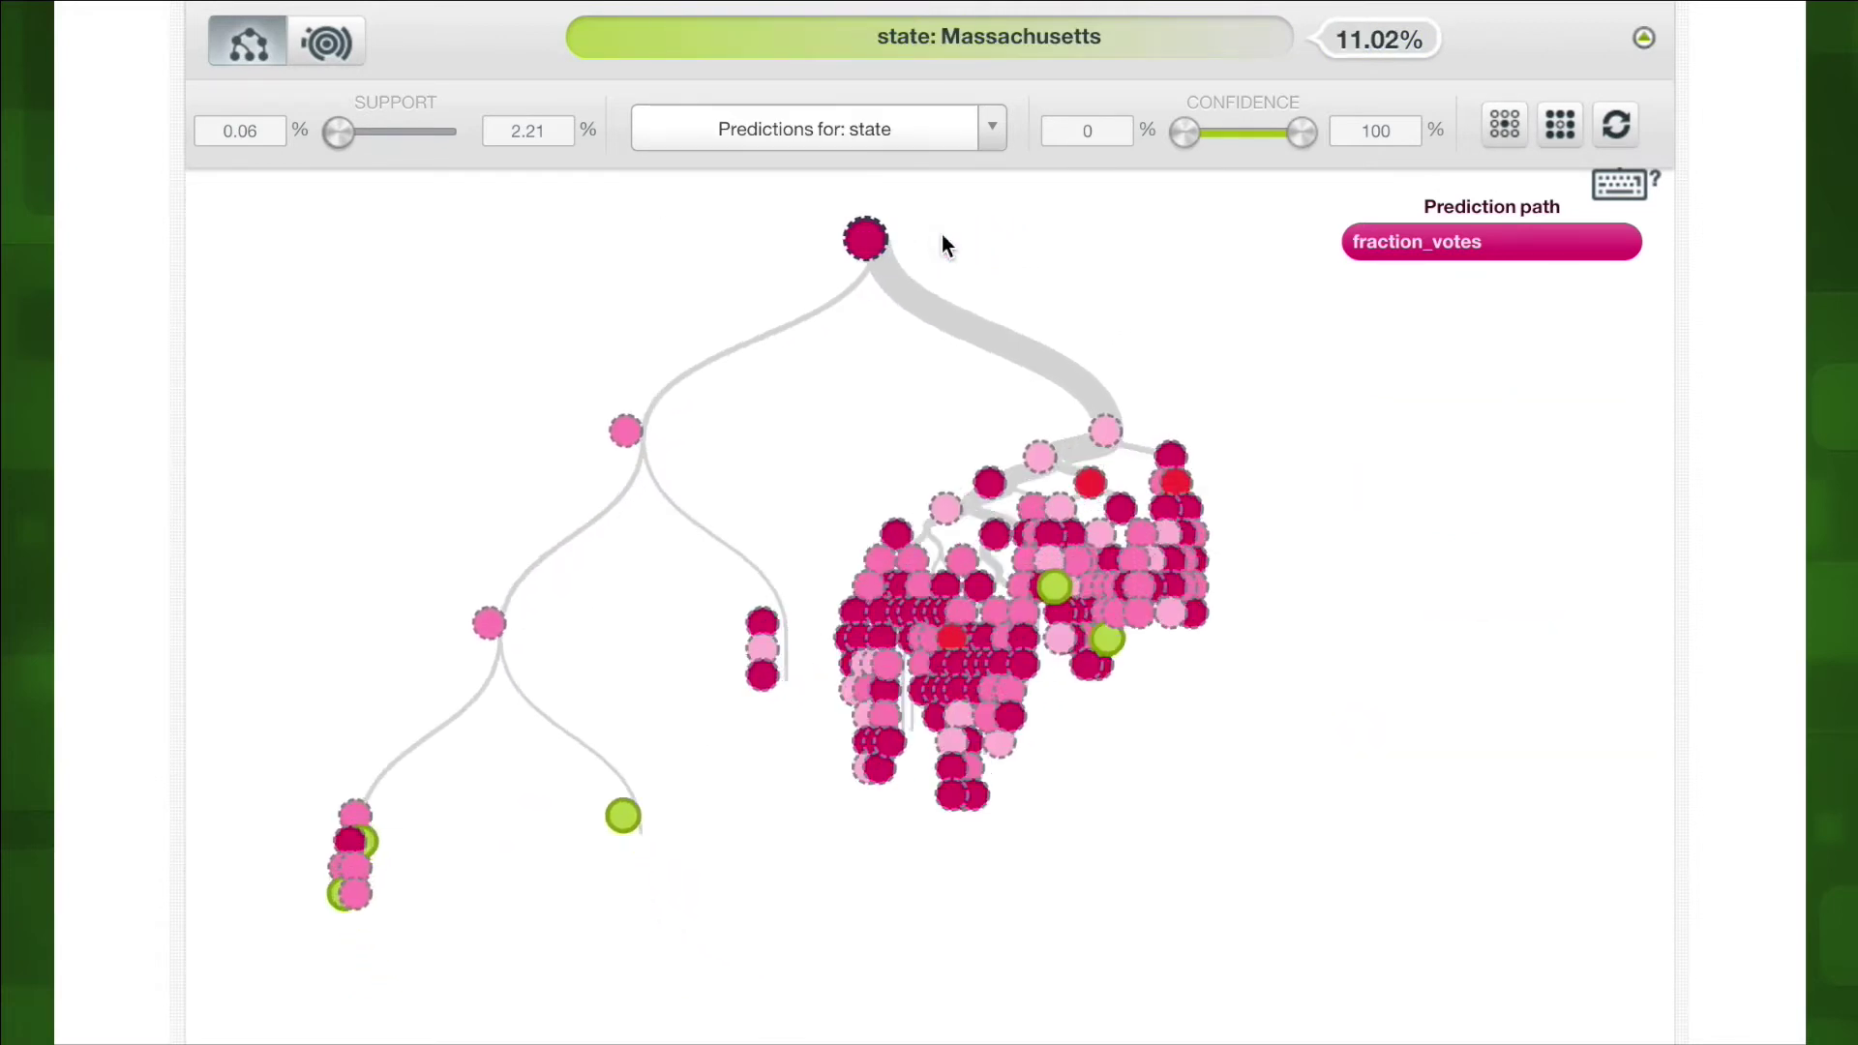
{"action": "left_click", "coordinate": [1248, 411]}
Step: Follow the path through the votes split to the Texas leaf and check its 71 instances
{"action": "left_click", "coordinate": [1241, 409]}
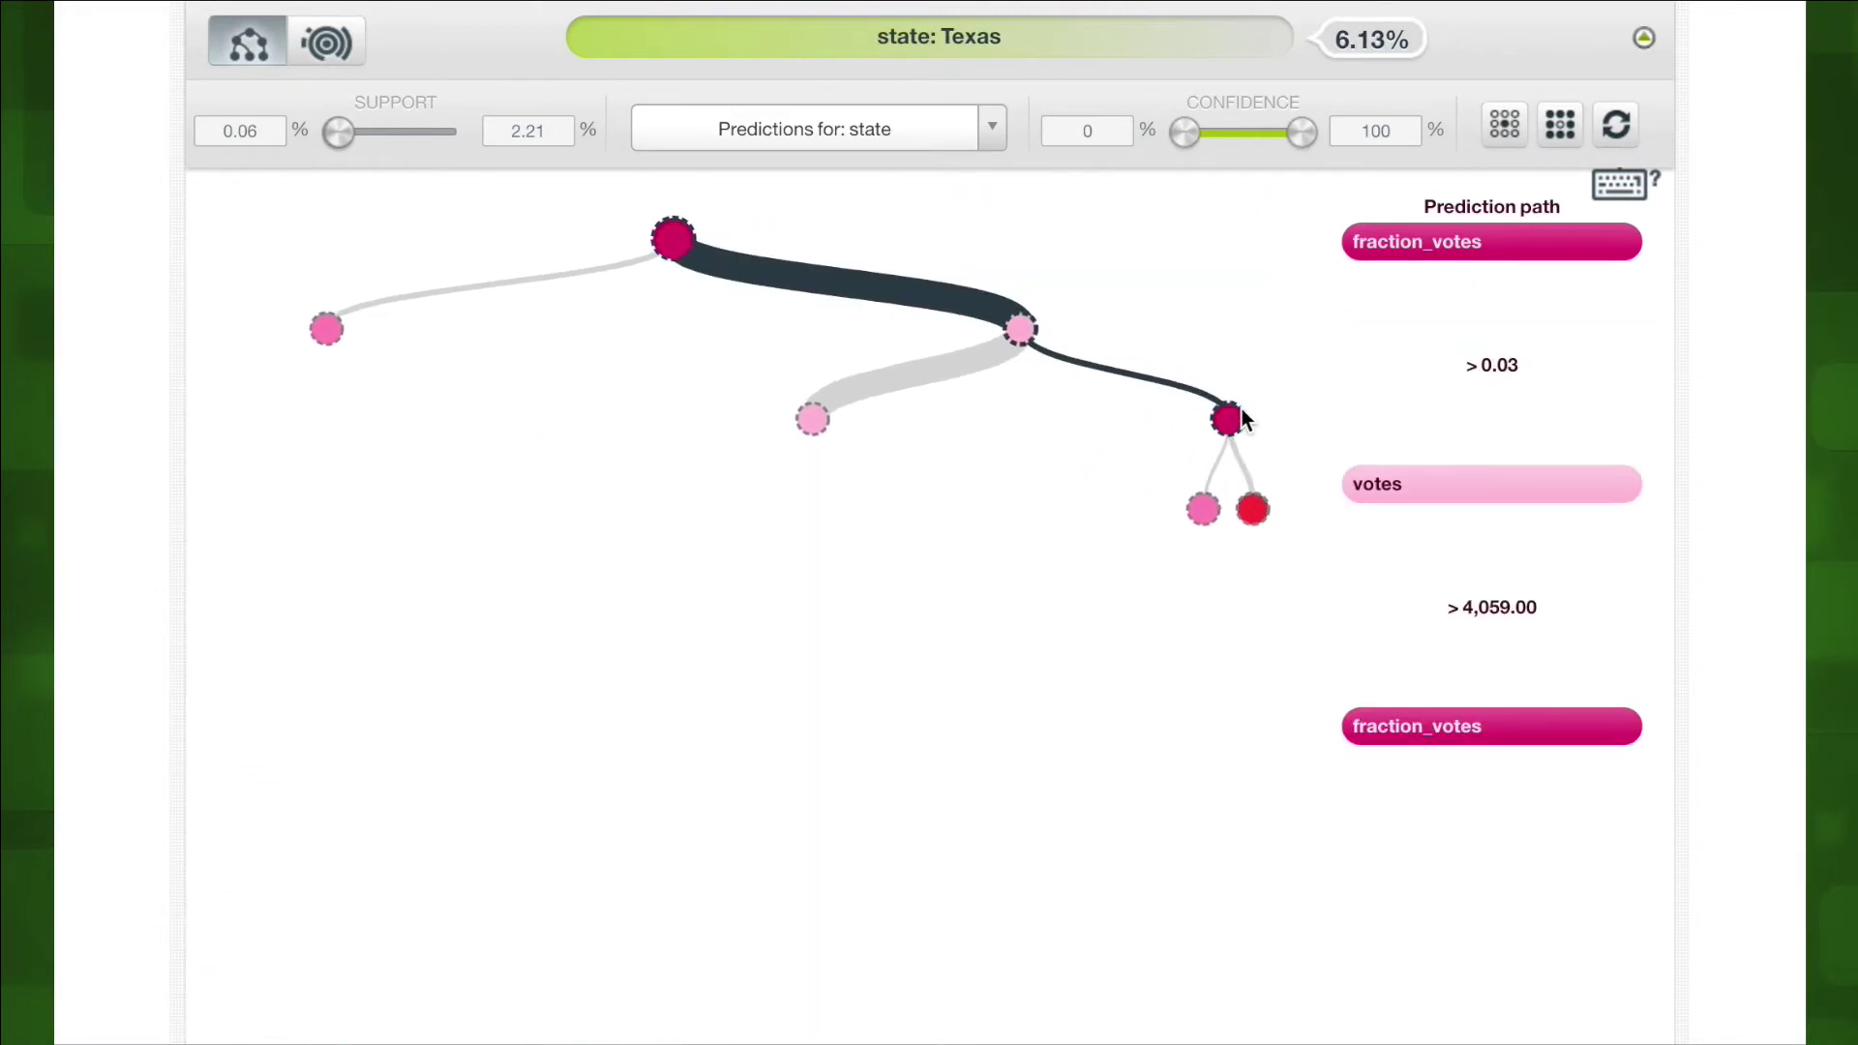
{"action": "left_click", "coordinate": [766, 486]}
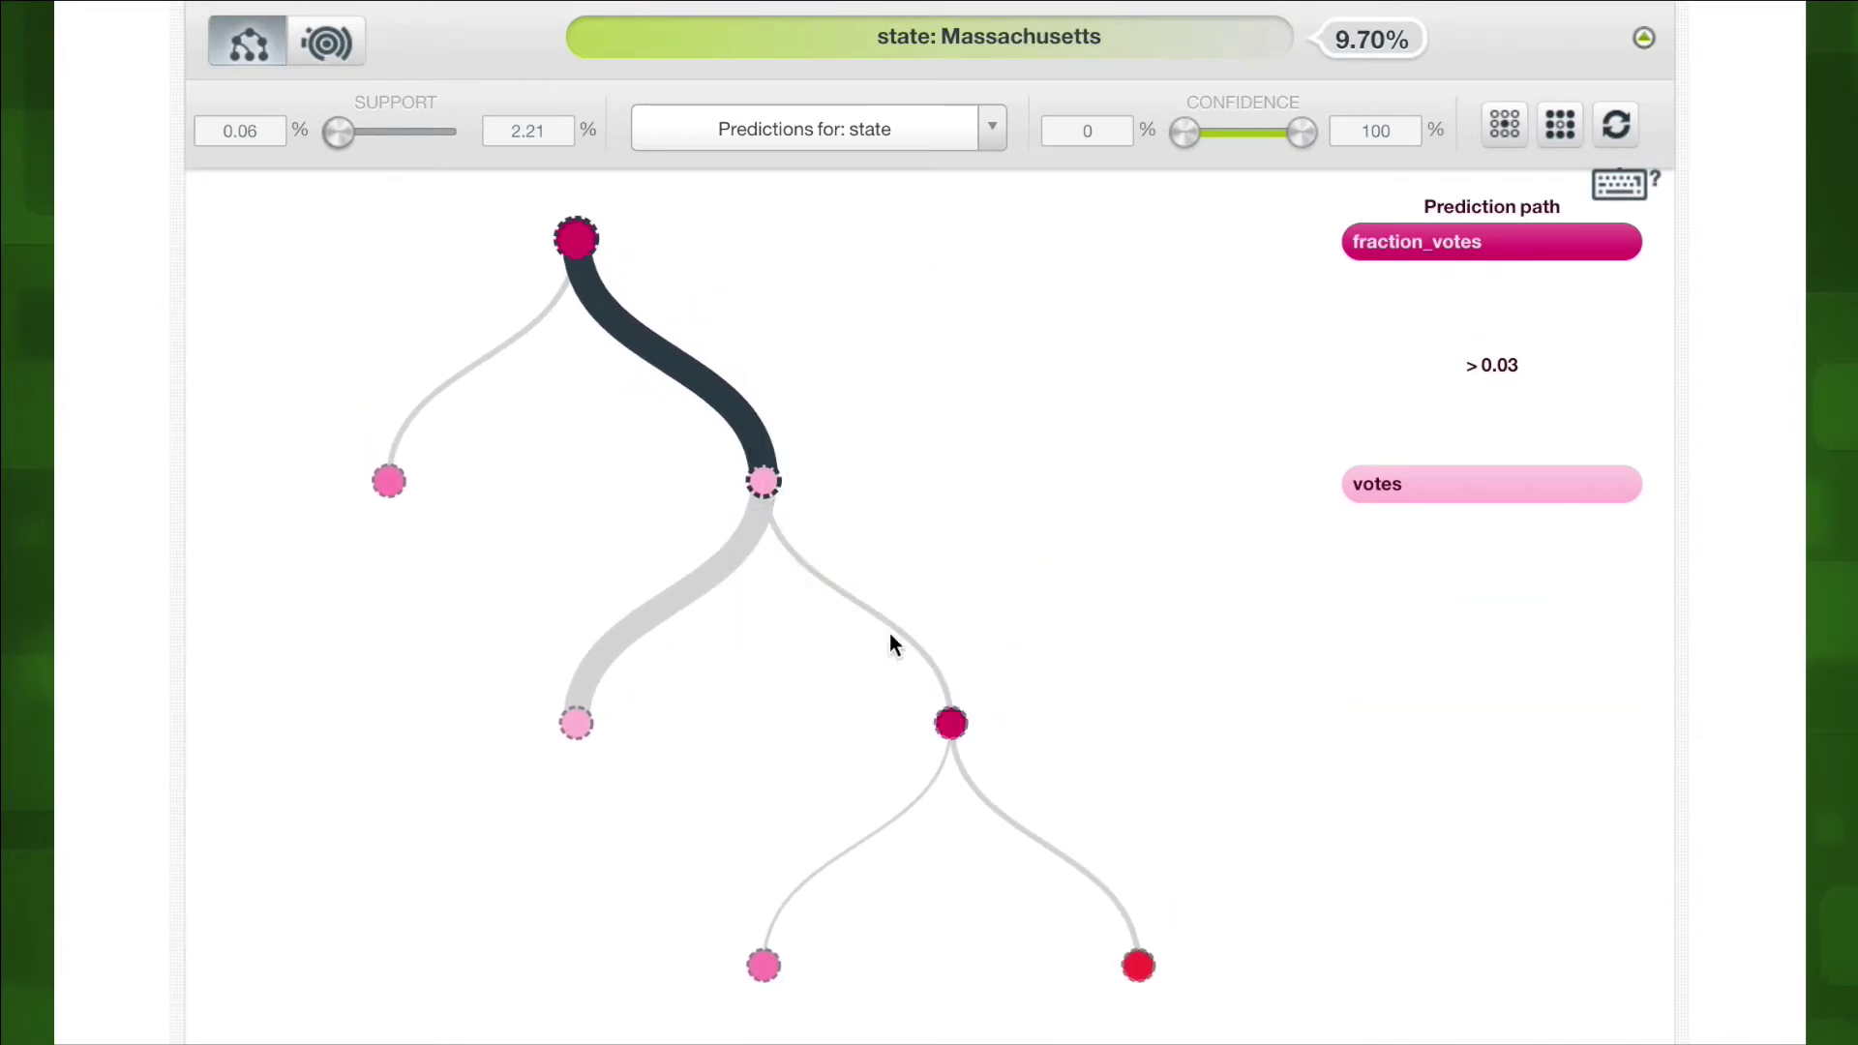
{"action": "left_click", "coordinate": [953, 725]}
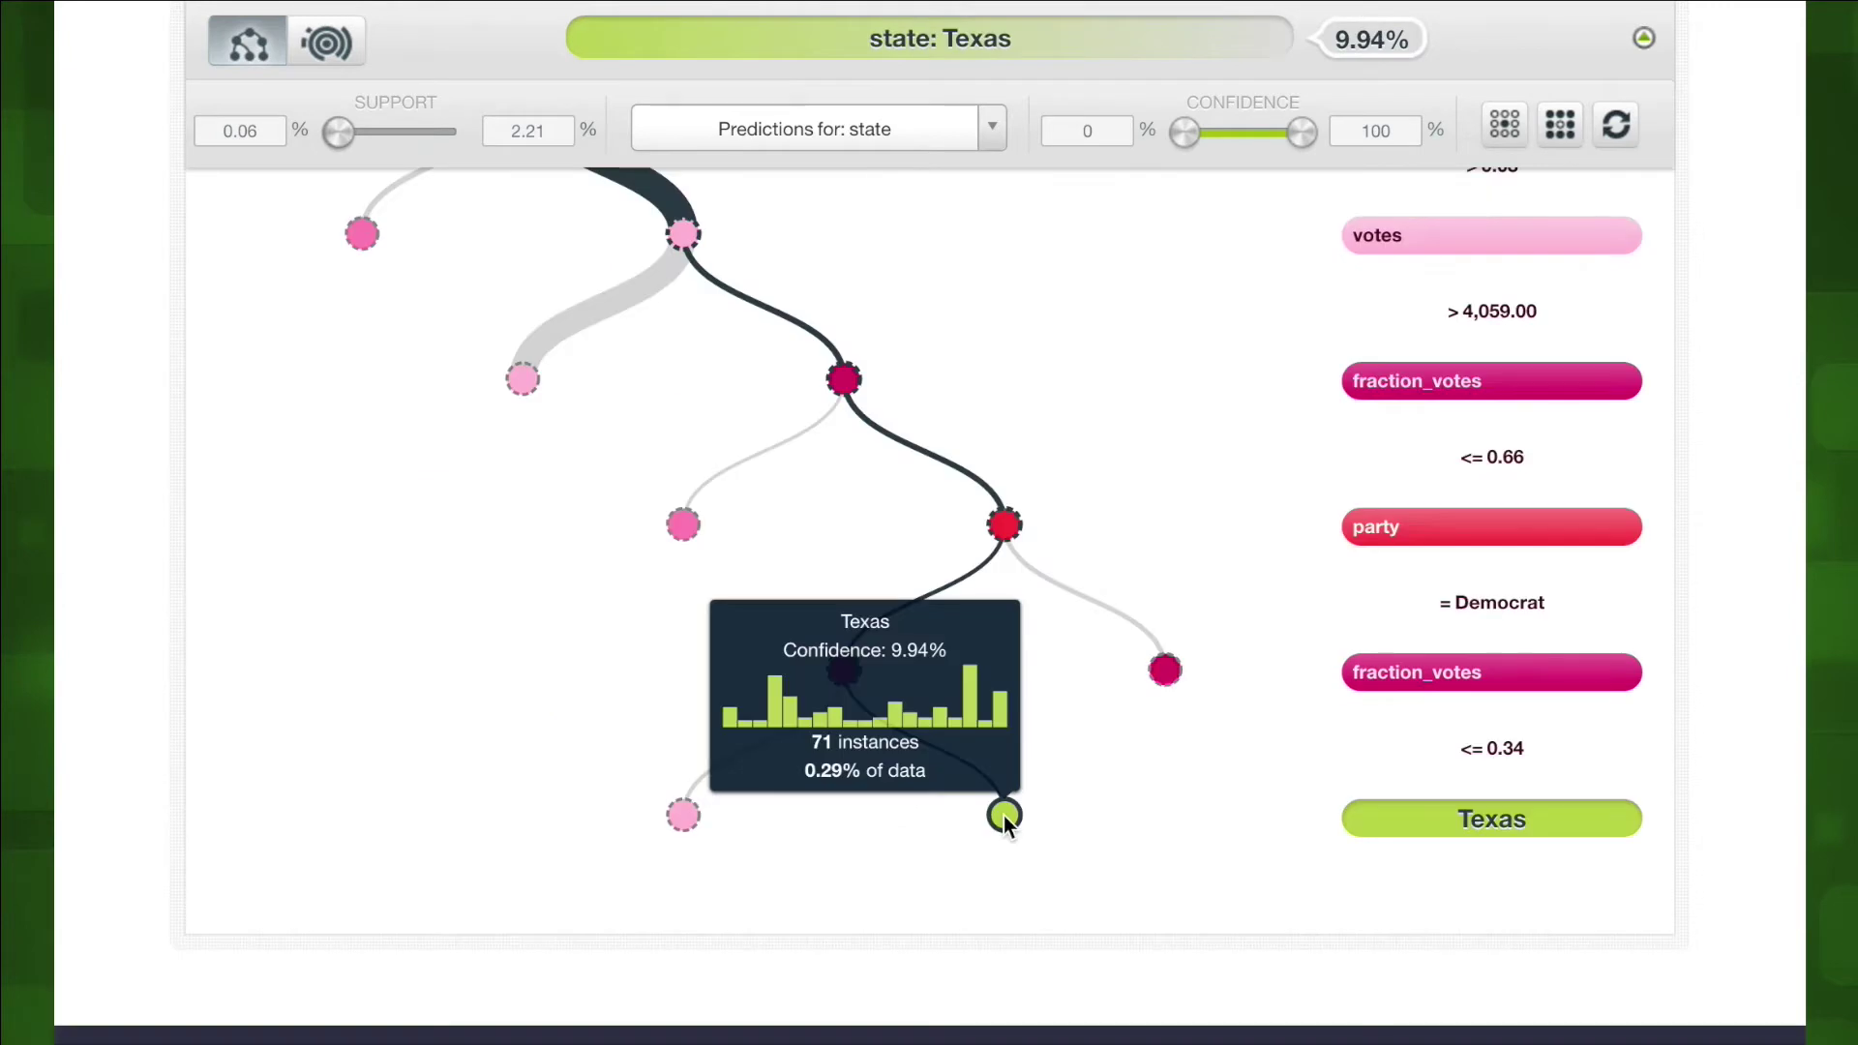
{"action": "mouse_move", "coordinate": [1004, 813]}
{"action": "triple_click", "coordinate": [822, 743]}
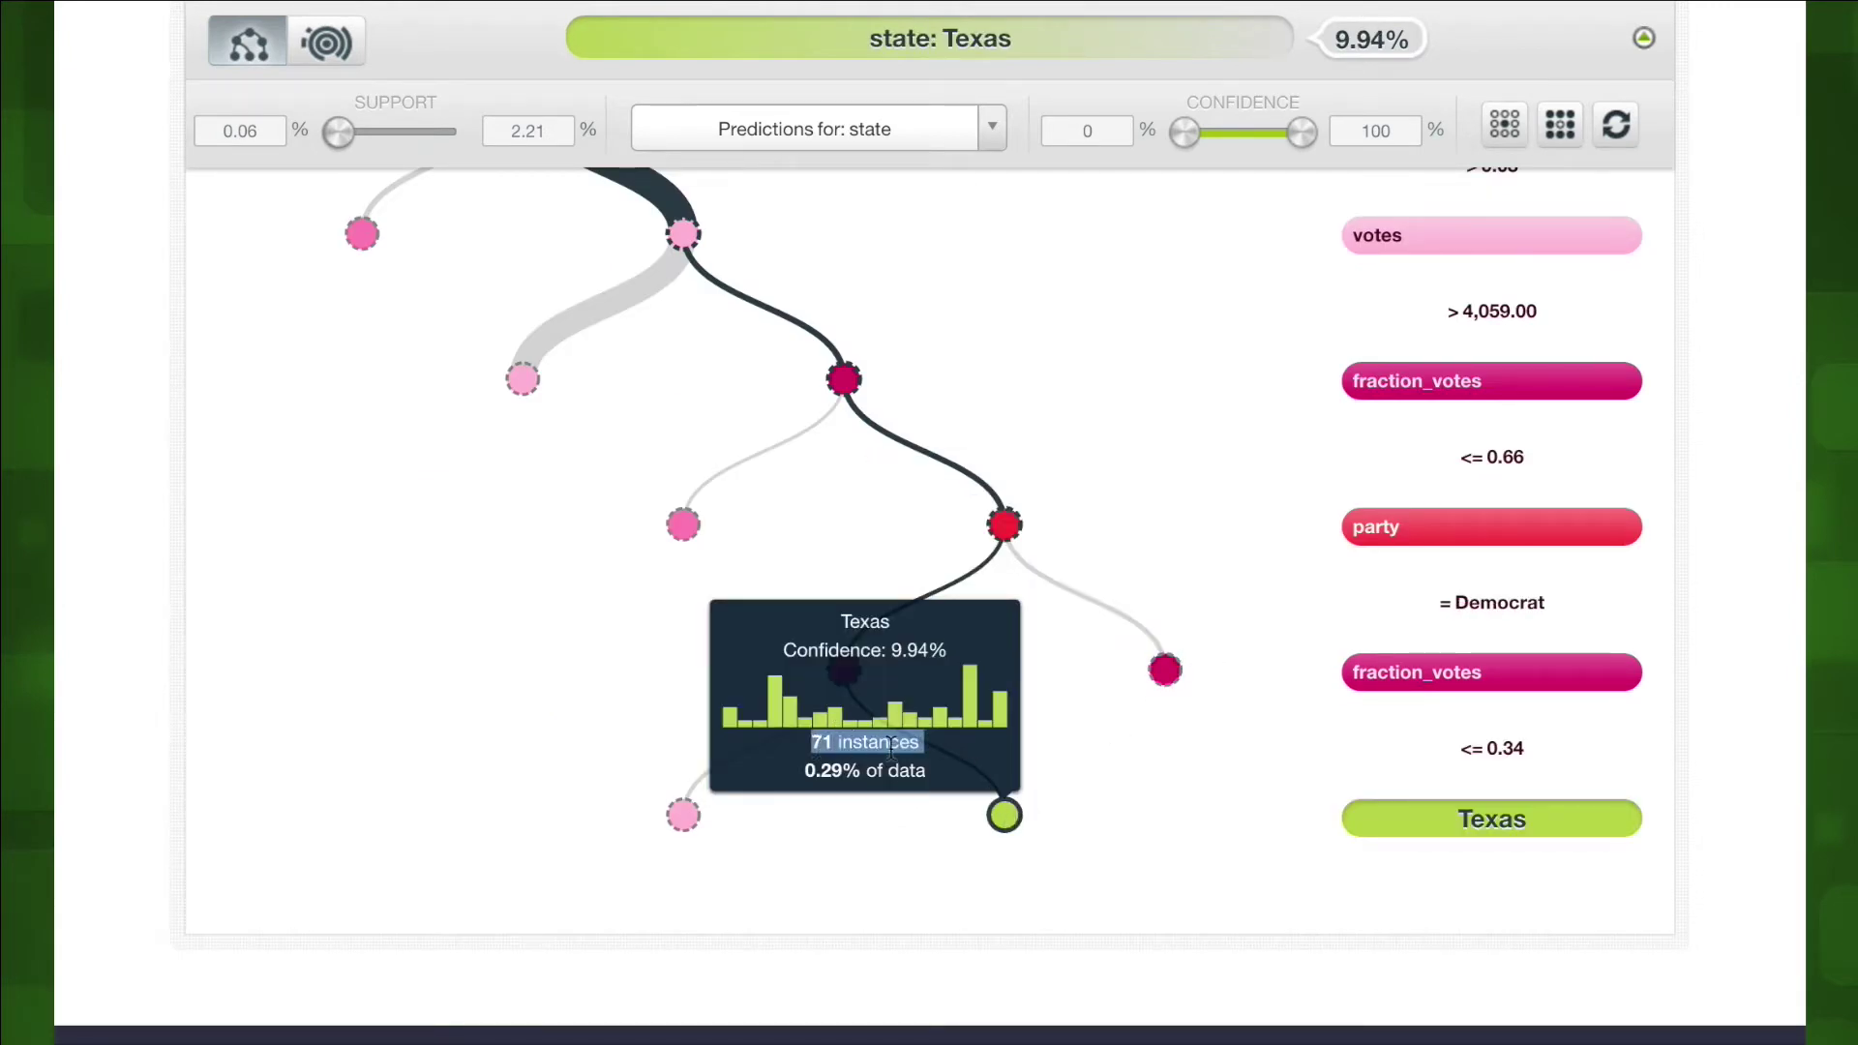
{"action": "mouse_move", "coordinate": [875, 721]}
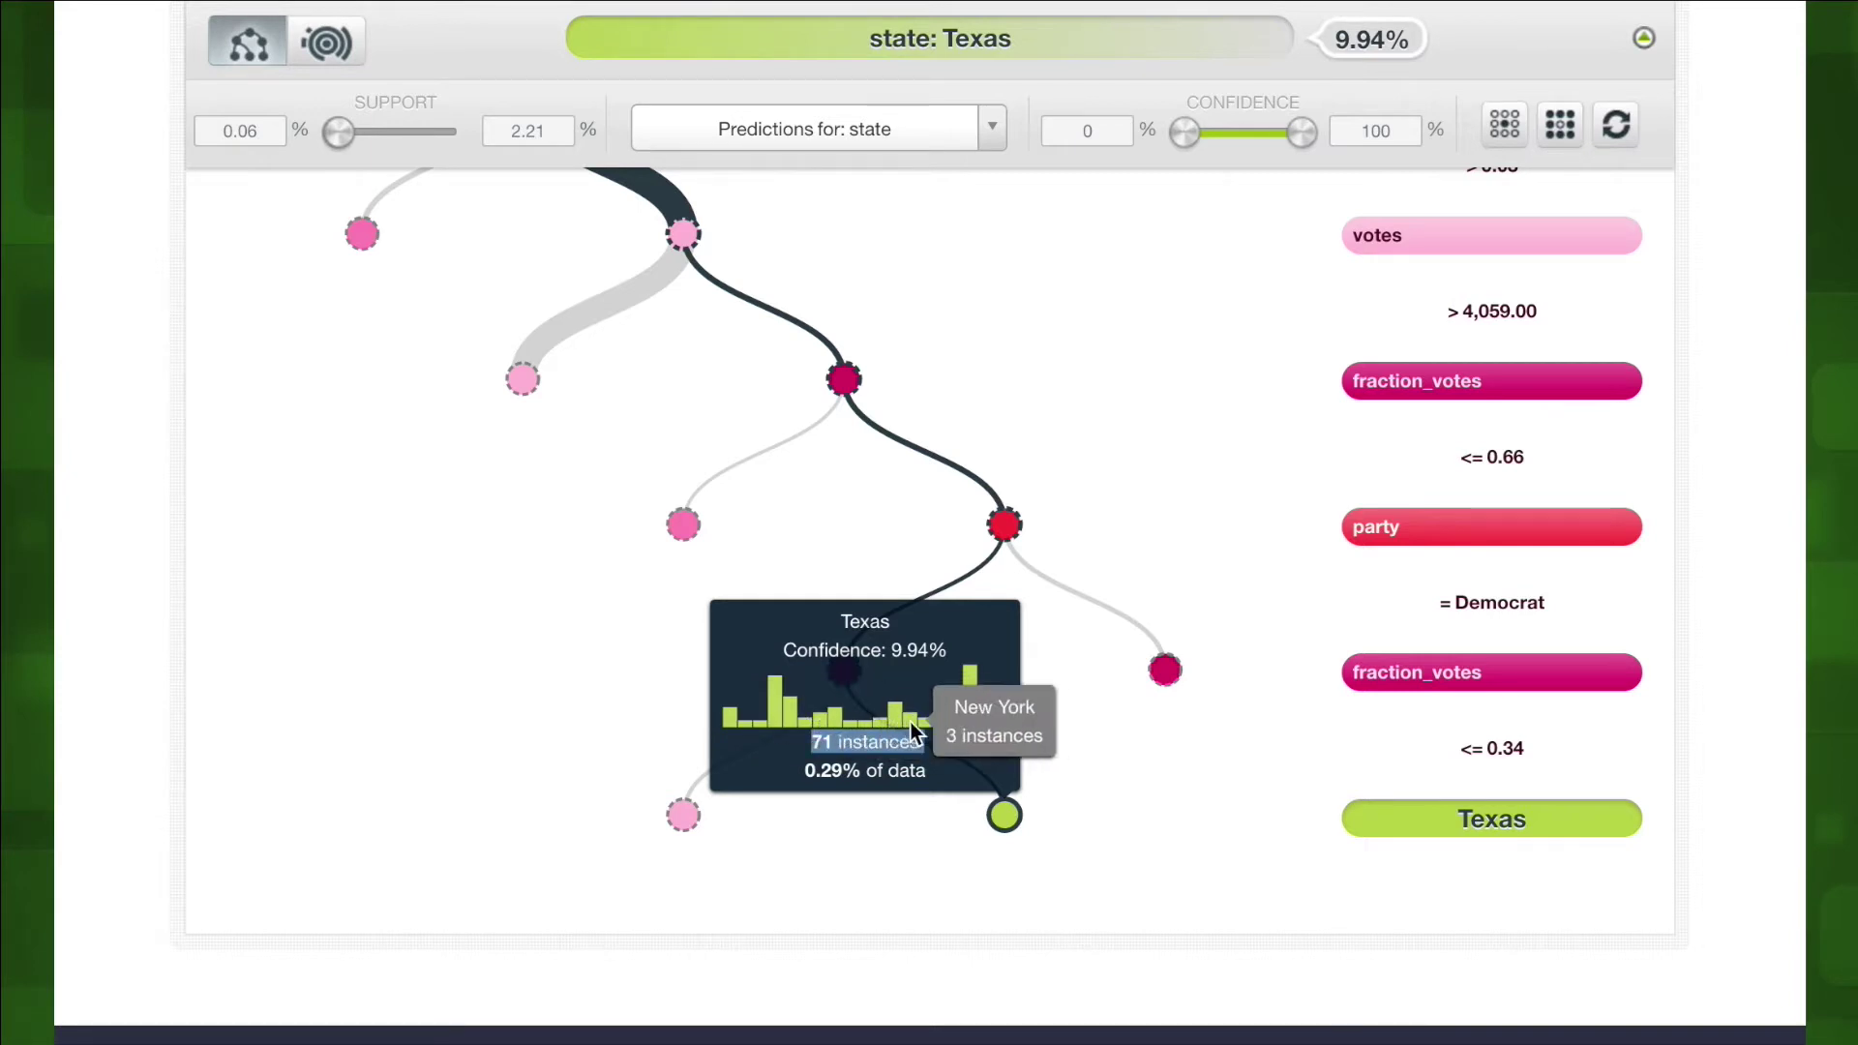
Step: Step through the party split node to the Democrat Texas leaf
{"action": "left_click", "coordinate": [1165, 672]}
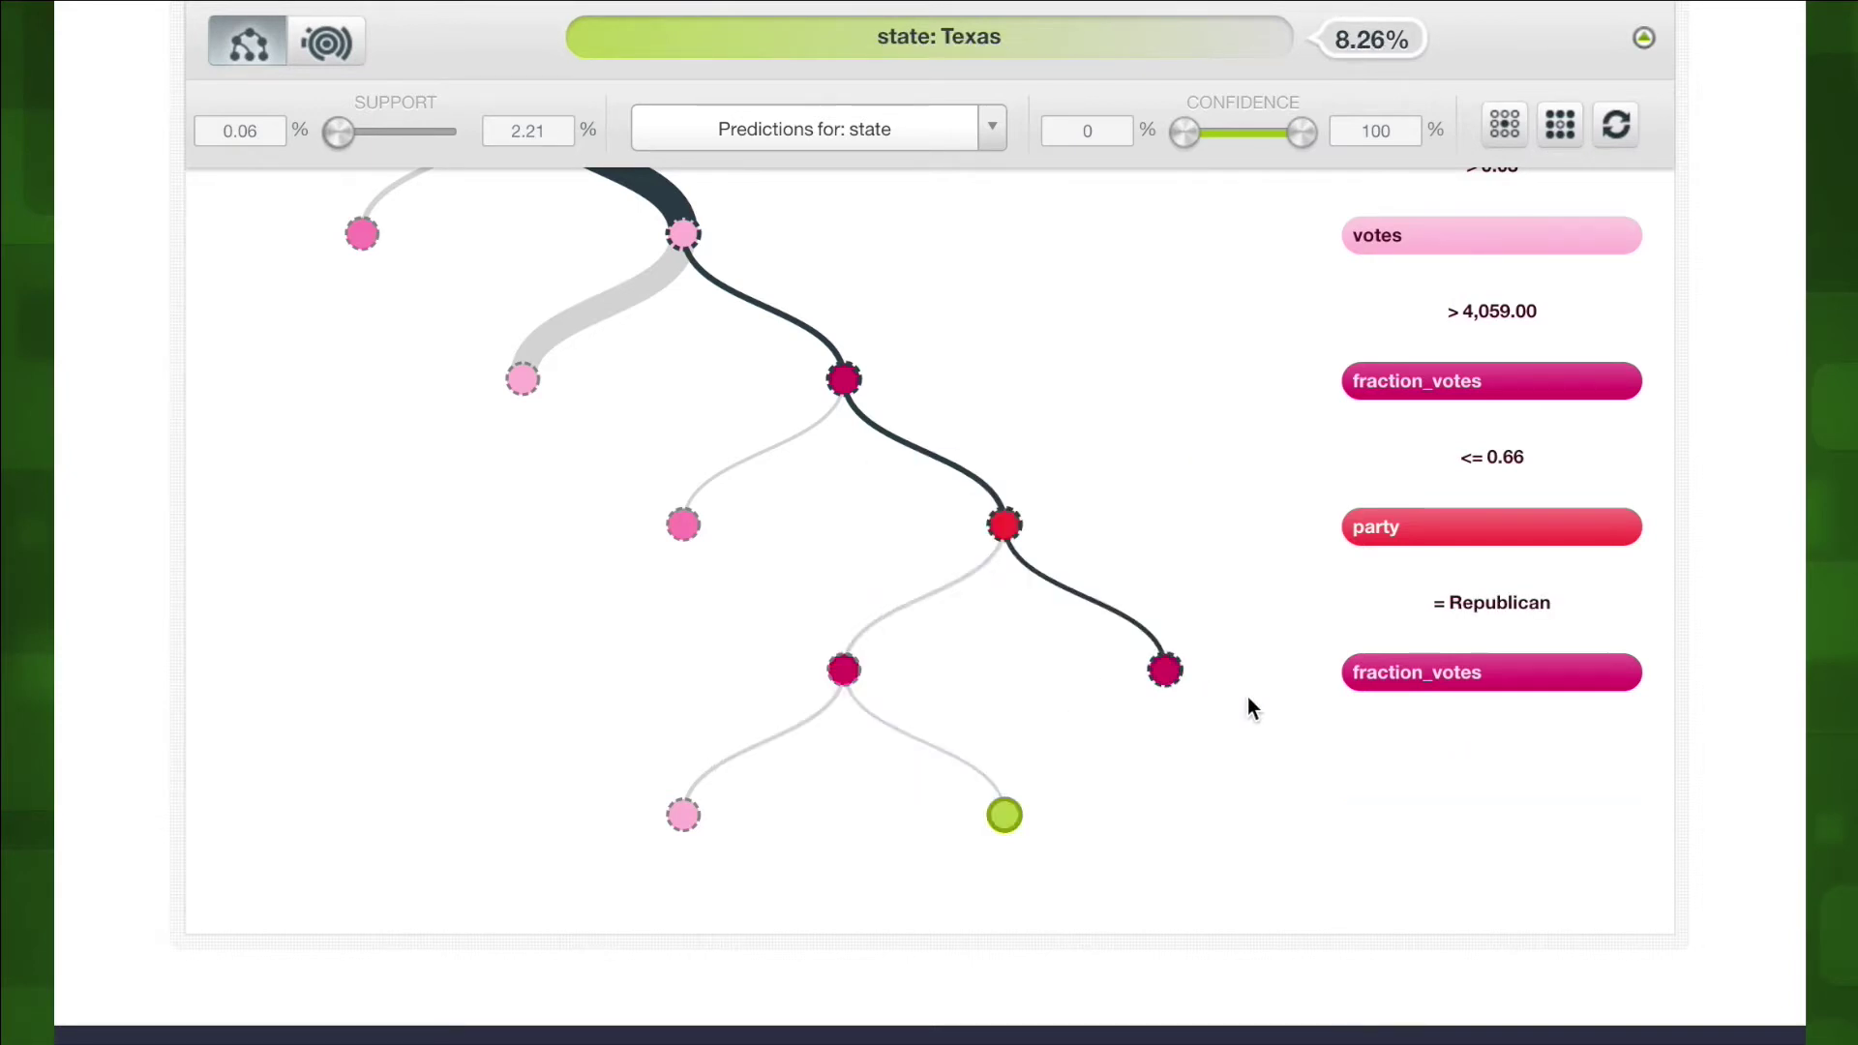
{"action": "left_click", "coordinate": [1004, 815]}
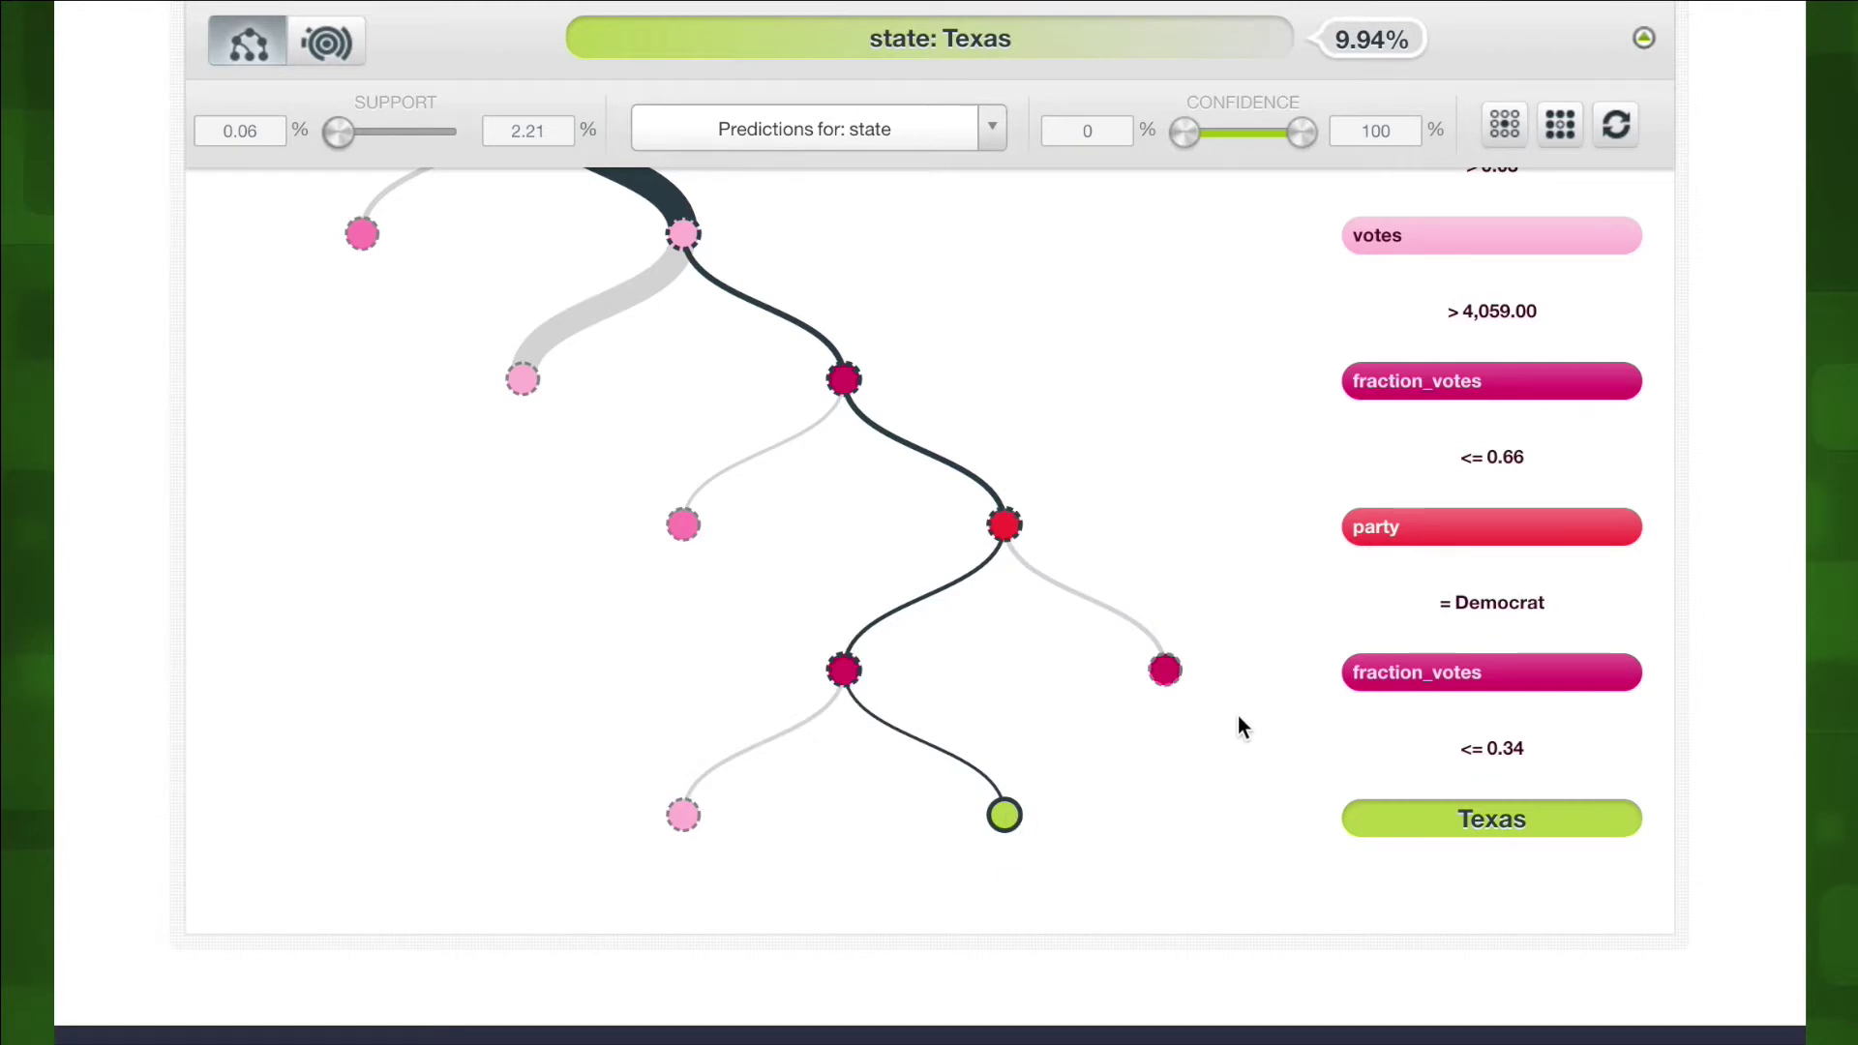
{"action": "scroll", "coordinate": [1239, 716], "scroll_direction": "up", "scroll_amount": 5}
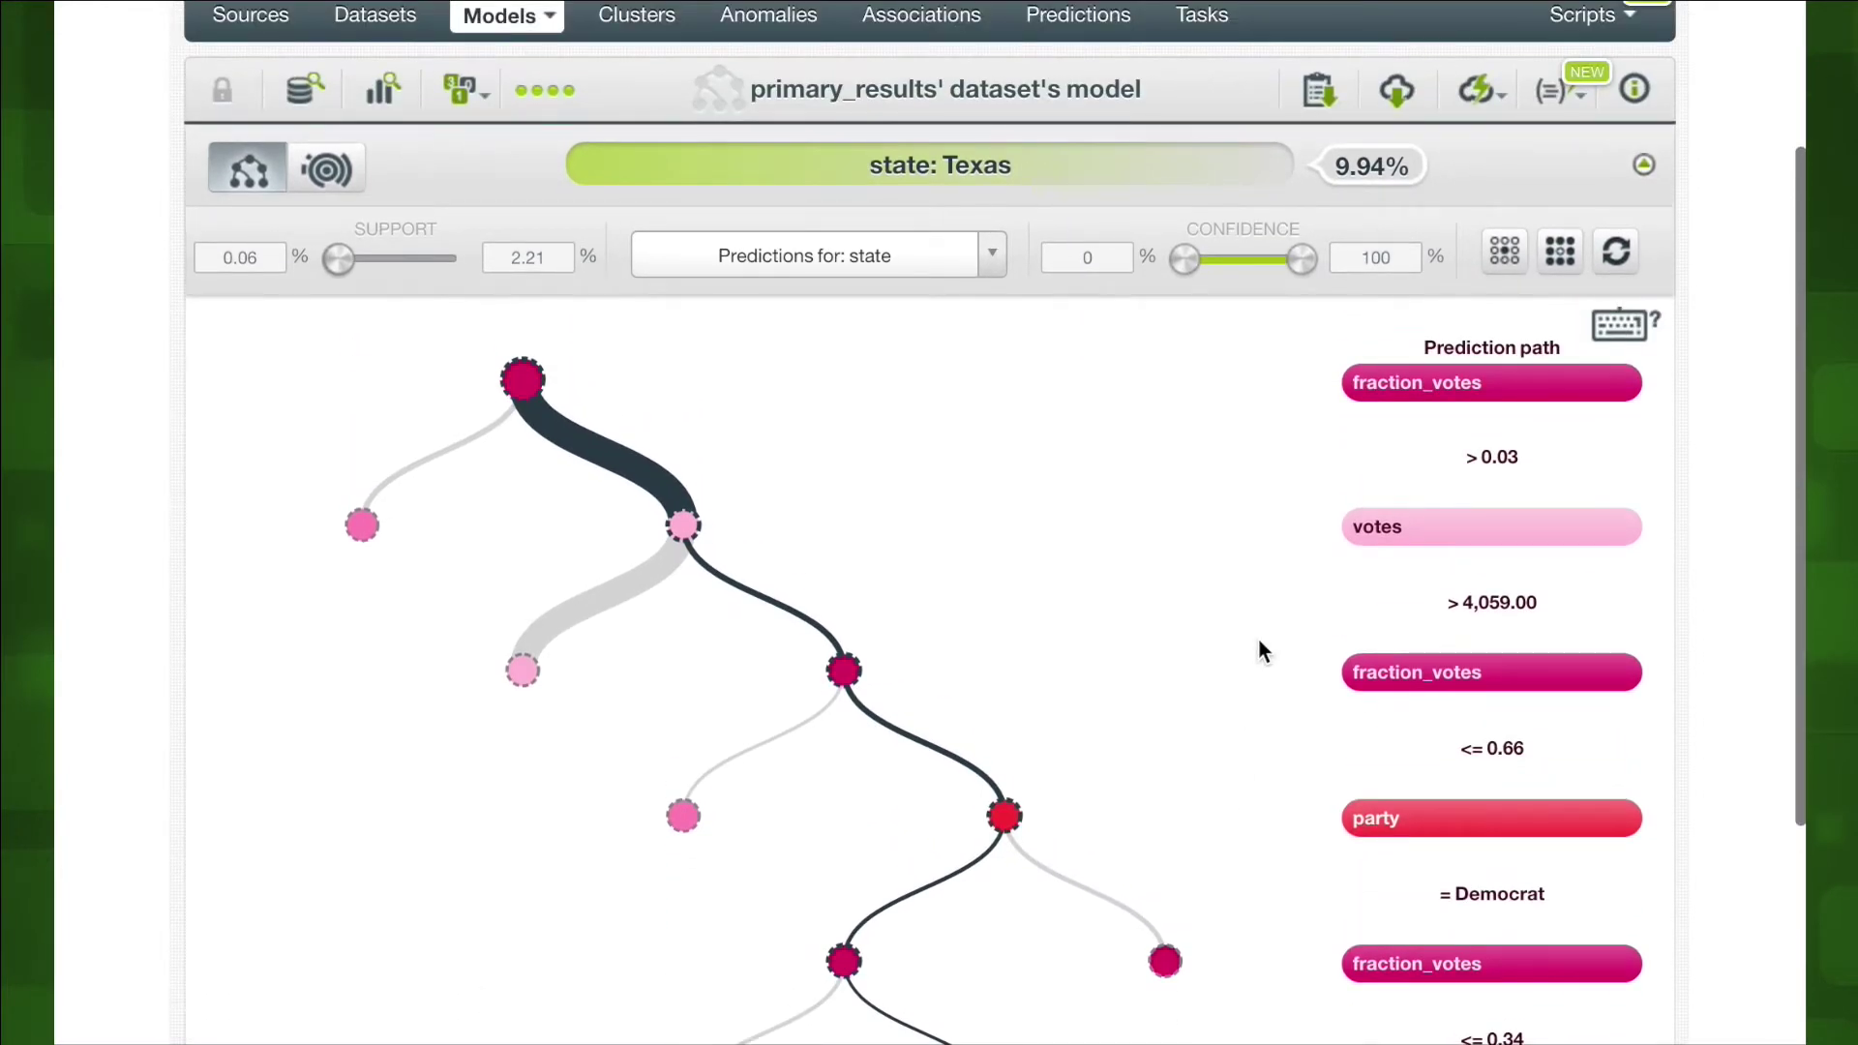
{"action": "scroll", "coordinate": [1247, 630], "scroll_direction": "down", "scroll_amount": 5}
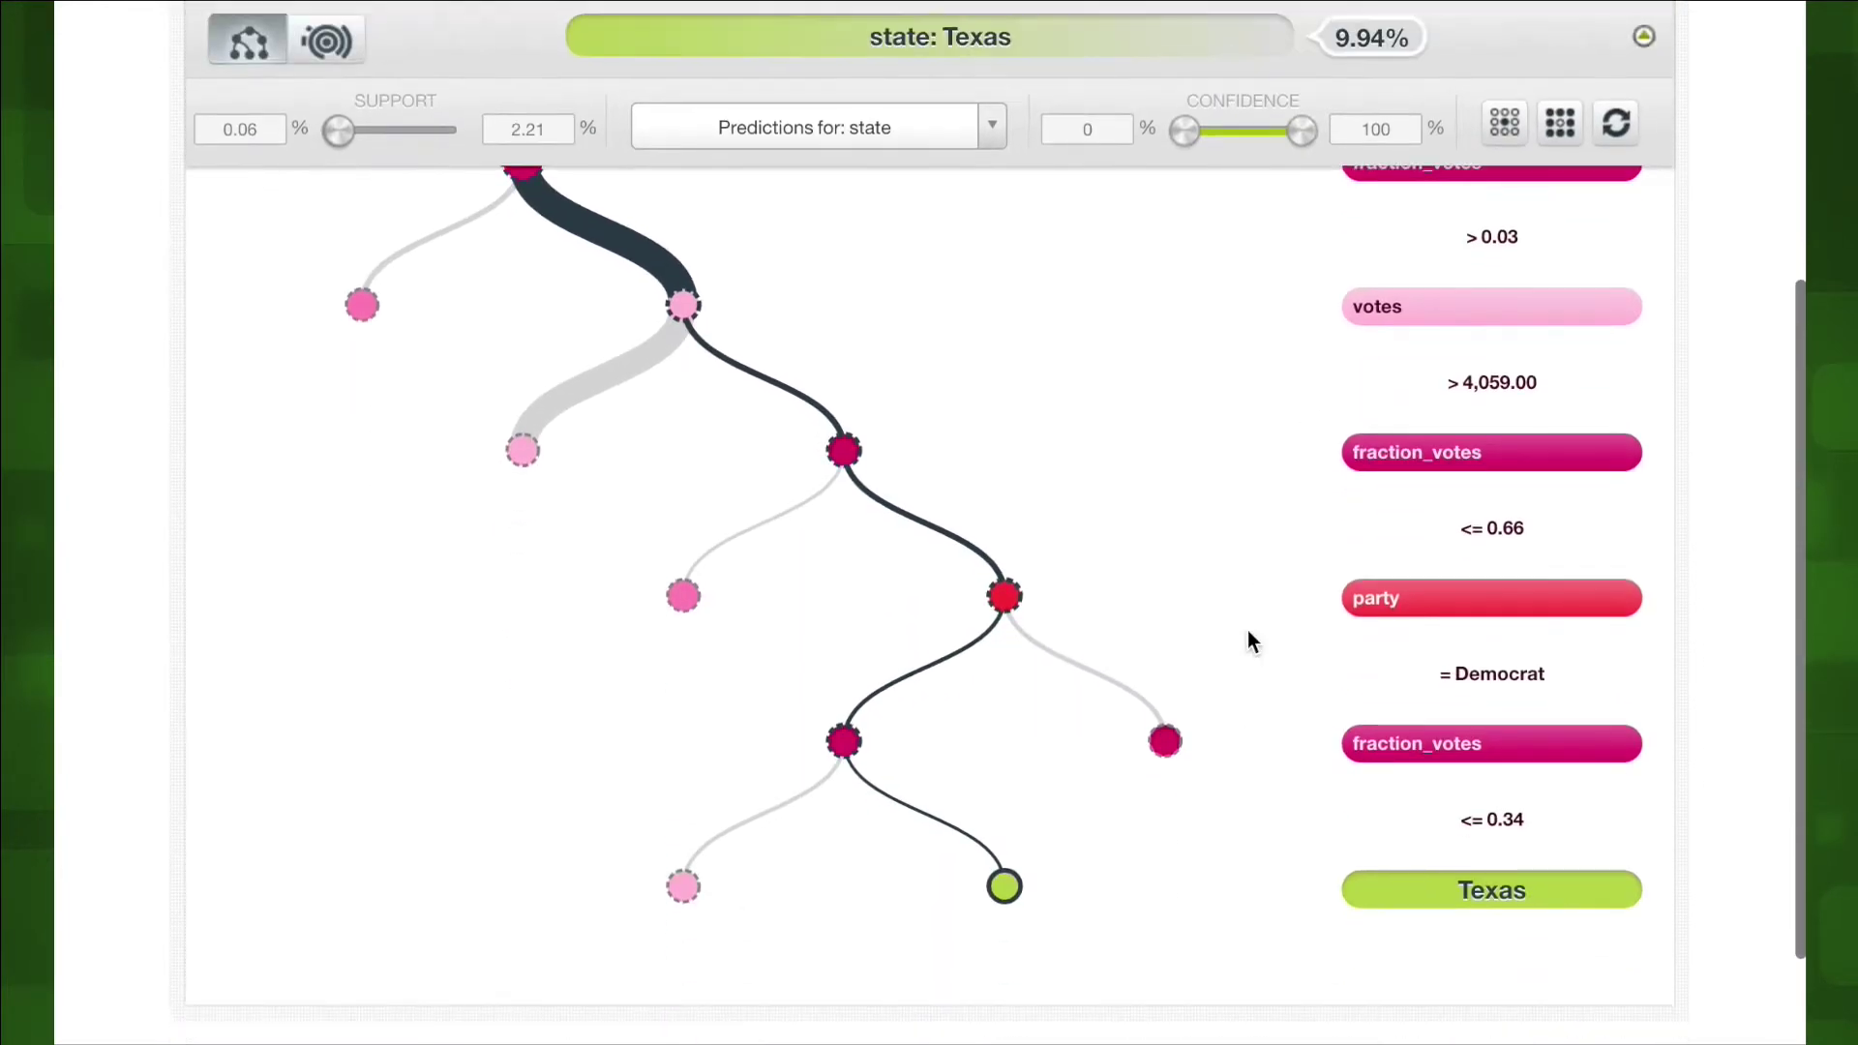
{"action": "scroll", "coordinate": [1248, 633], "scroll_direction": "up", "scroll_amount": 4}
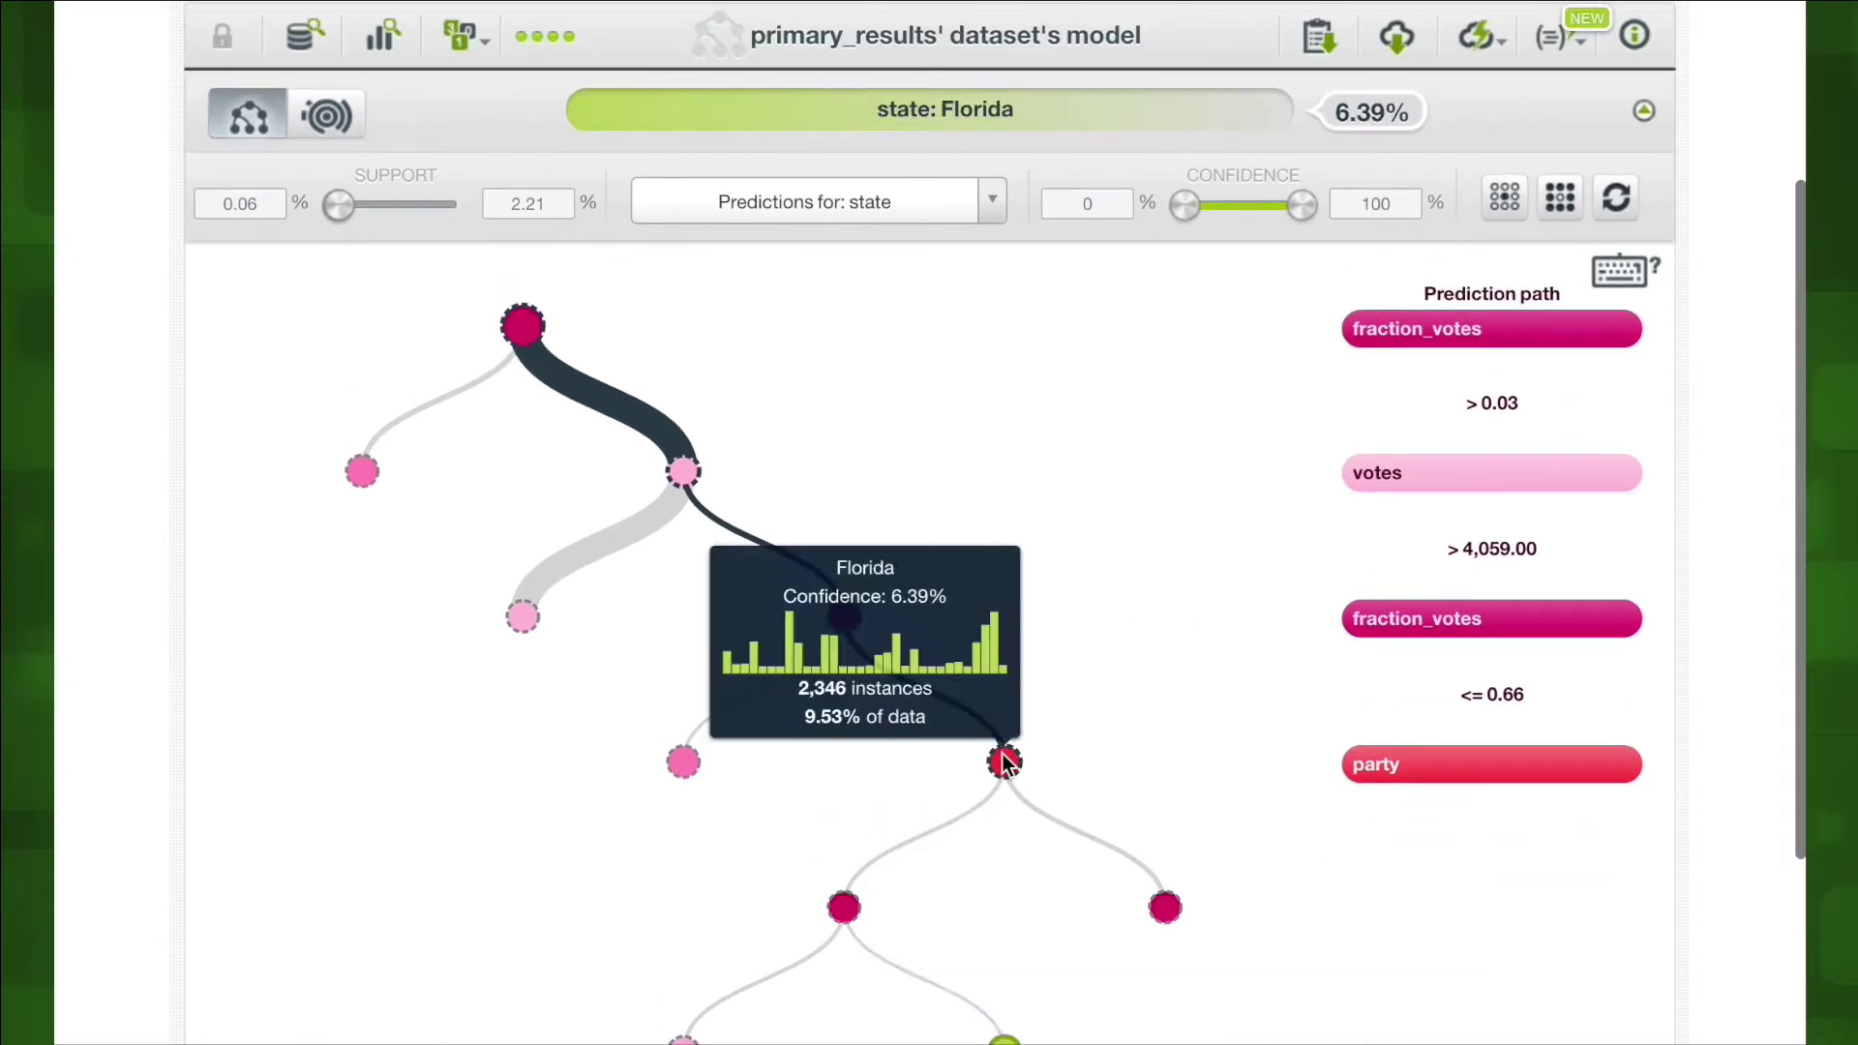
{"action": "left_click", "coordinate": [1004, 765]}
Step: Return to the full tree and inspect a red node's and a right-hand node's paths
{"action": "left_click", "coordinate": [521, 325]}
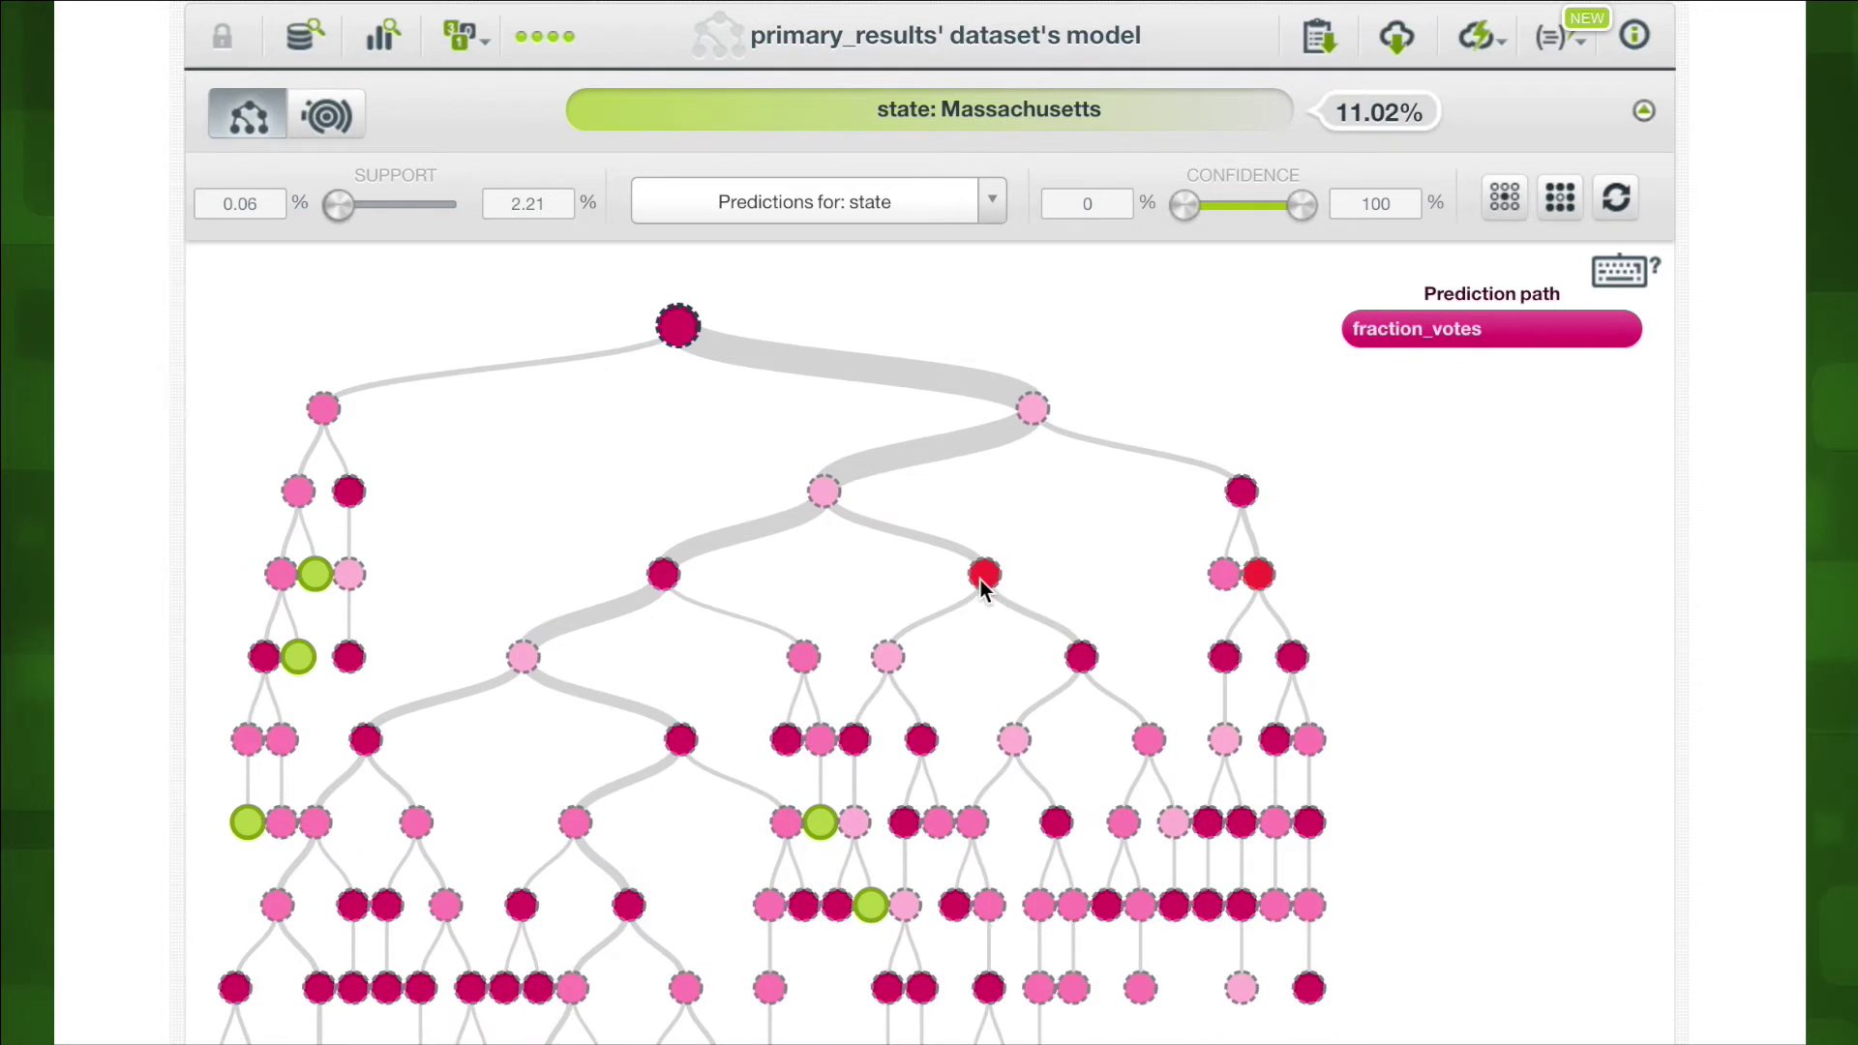
{"action": "left_click", "coordinate": [983, 577]}
{"action": "left_click", "coordinate": [651, 323]}
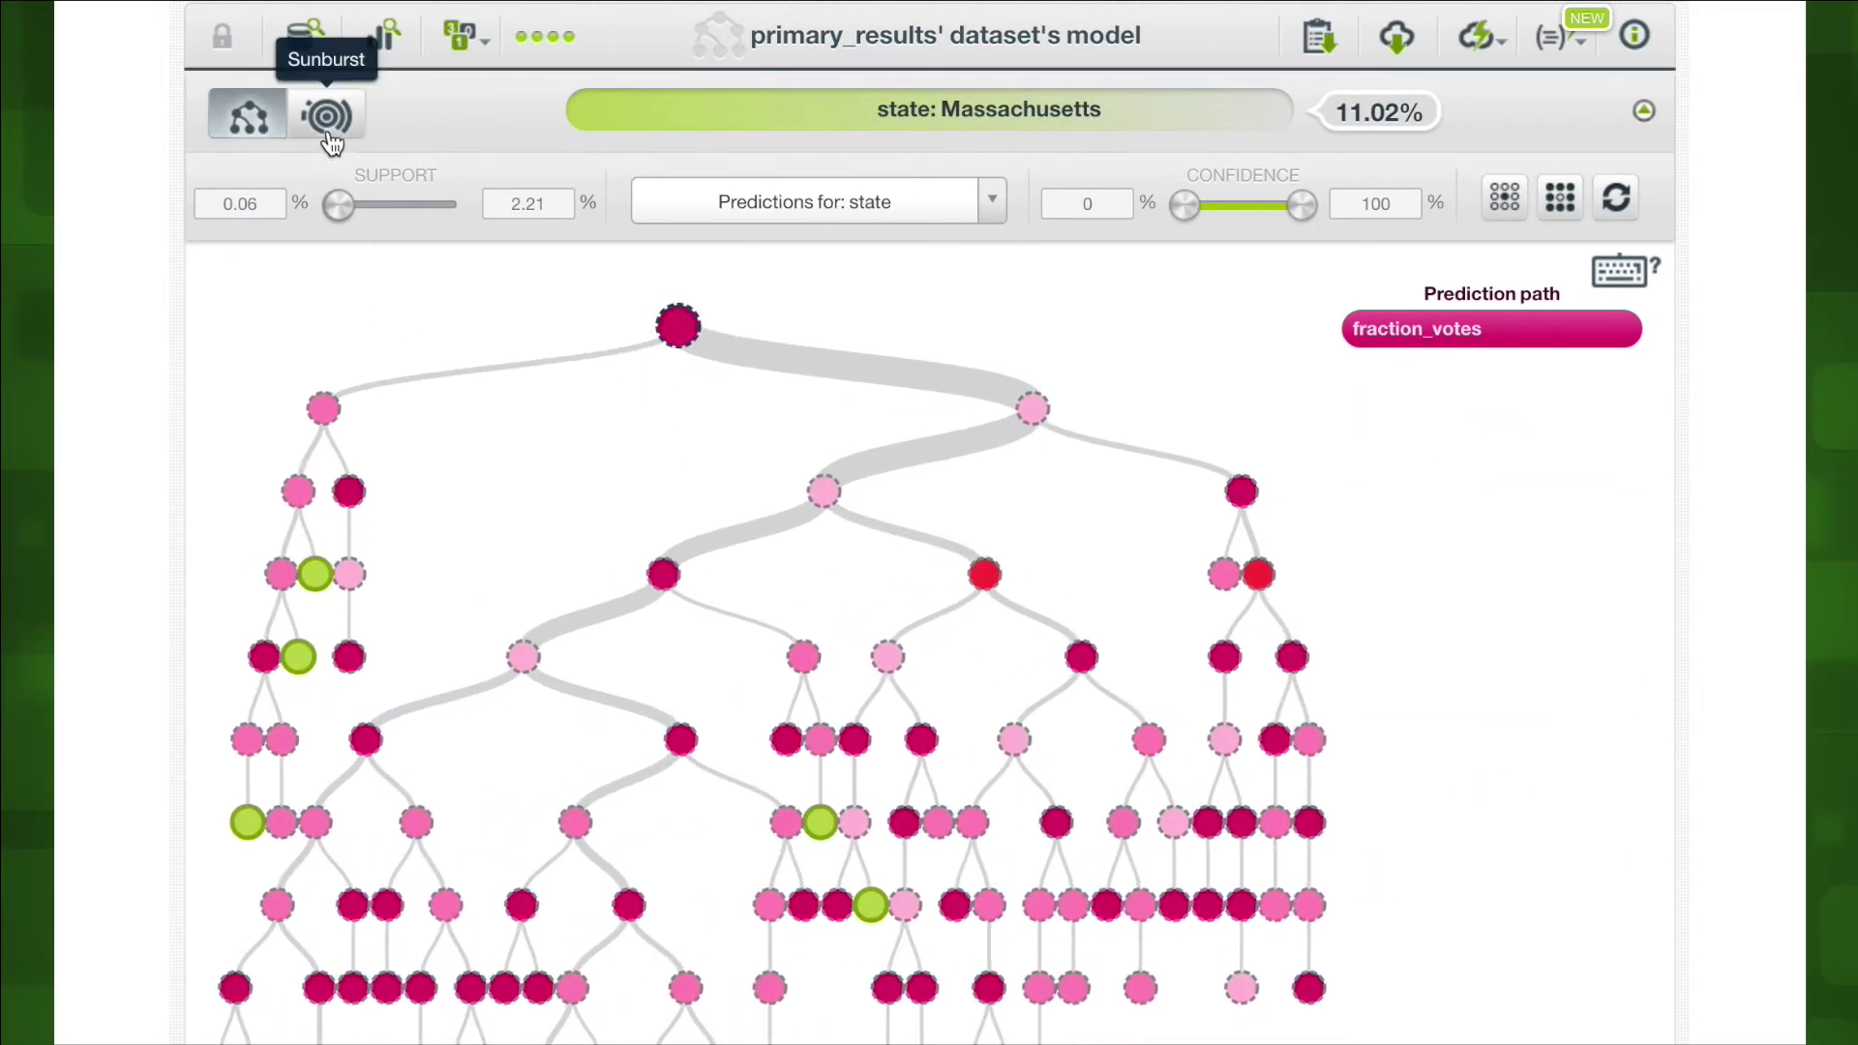
{"action": "left_click", "coordinate": [1241, 493]}
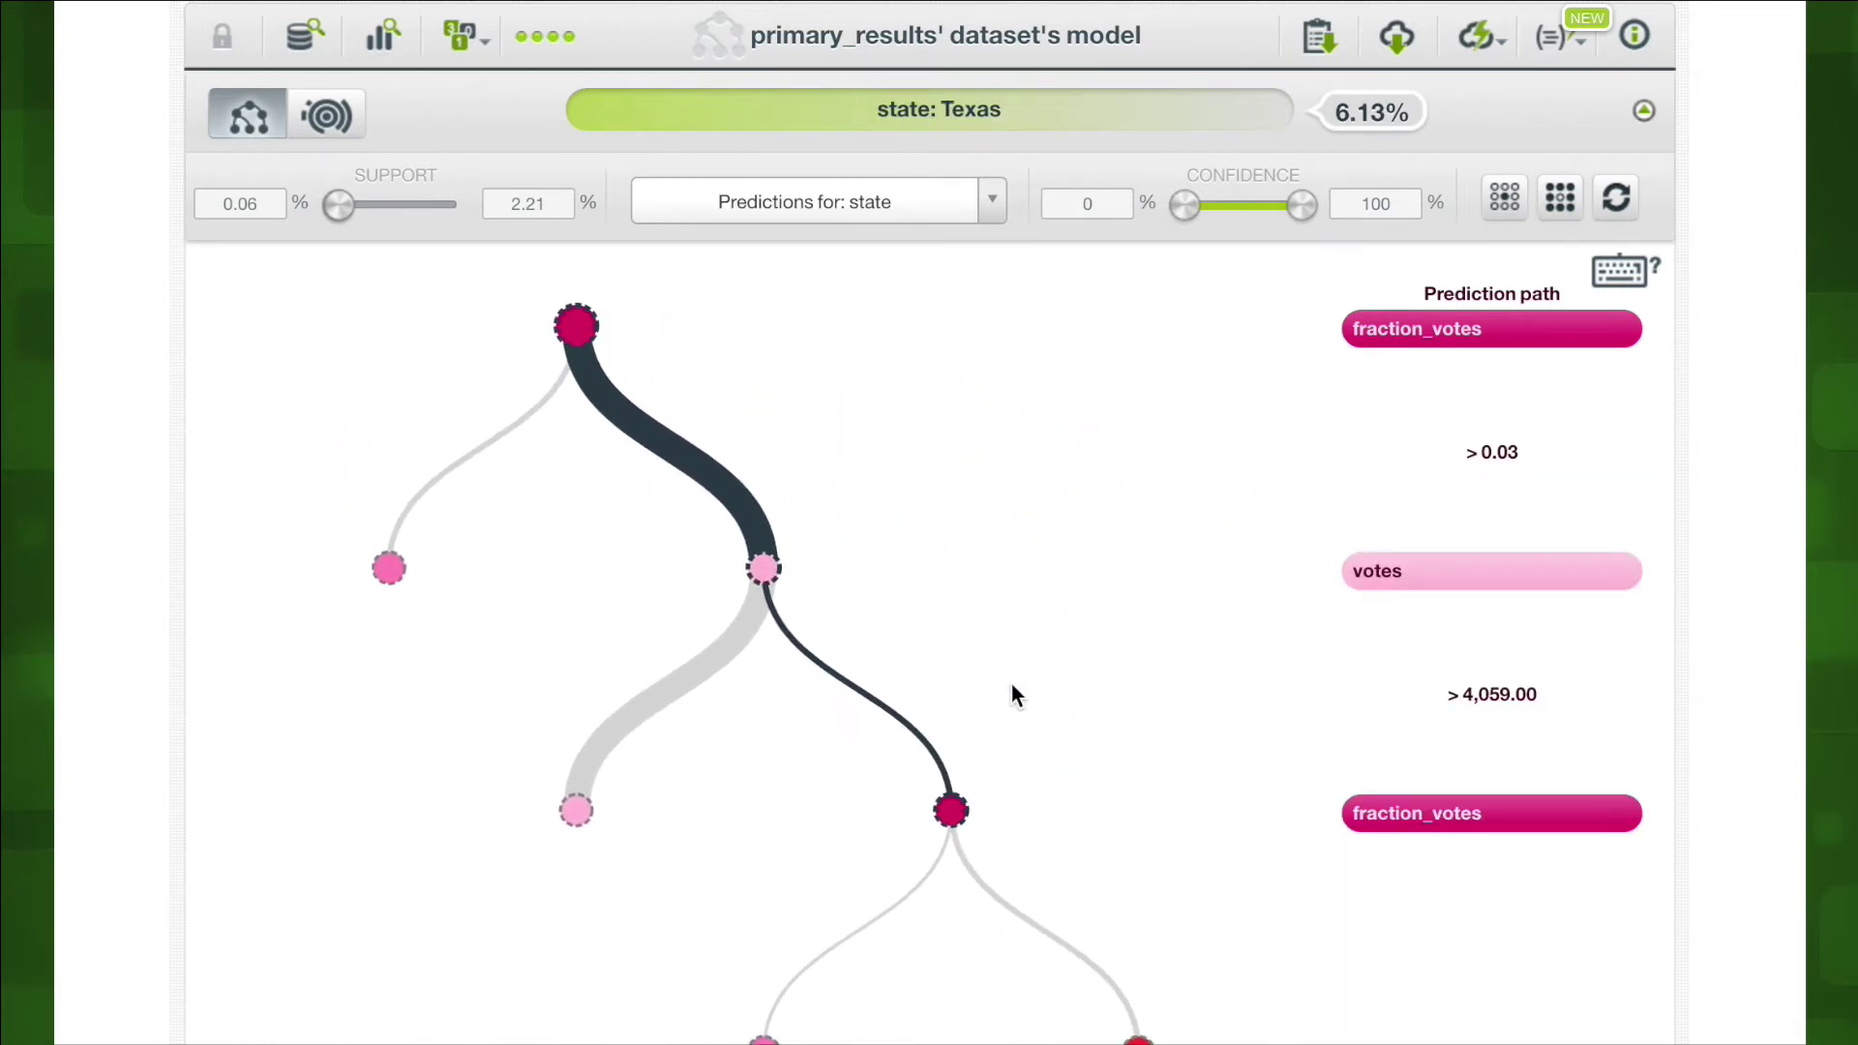
{"action": "scroll", "coordinate": [1009, 683], "scroll_direction": "up", "scroll_amount": 1}
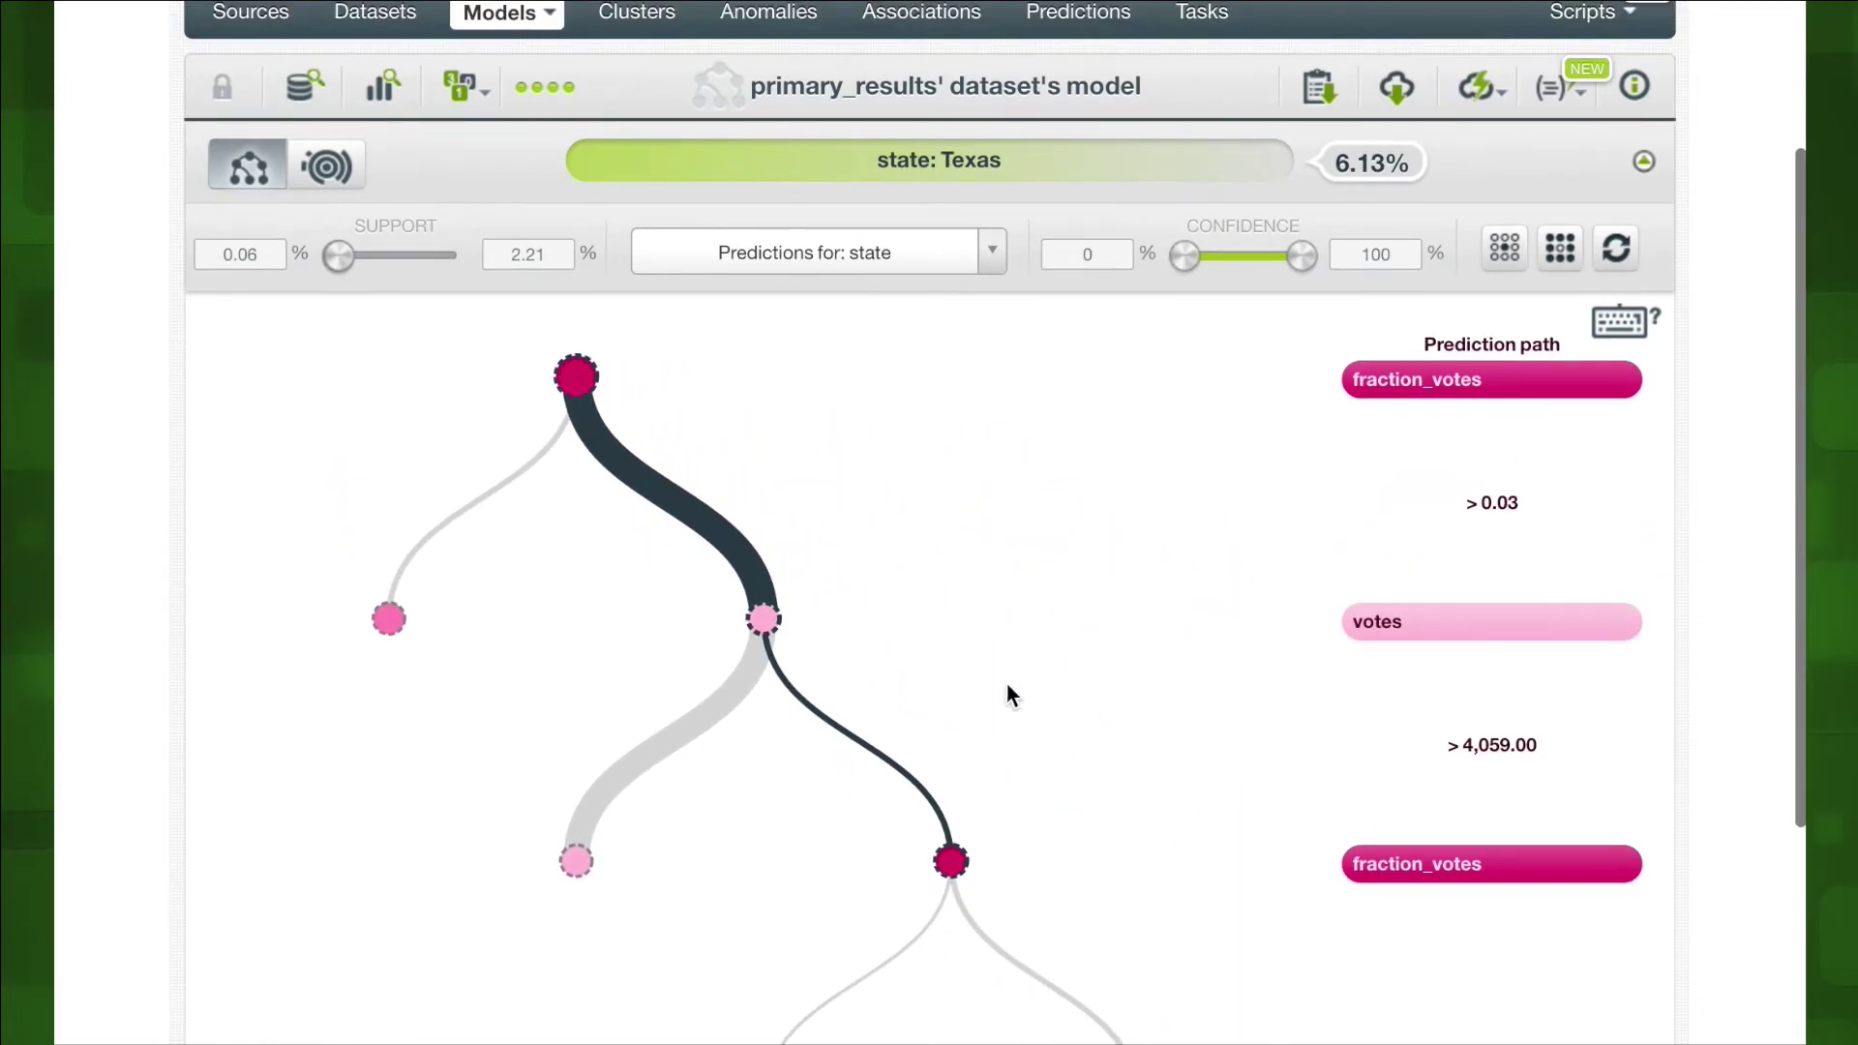
Step: Switch to the confidence-coloured sunburst, drill into one segment's subtree, then zoom back out
{"action": "left_click", "coordinate": [338, 191]}
{"action": "scroll", "coordinate": [166, 431], "scroll_direction": "down", "scroll_amount": 5}
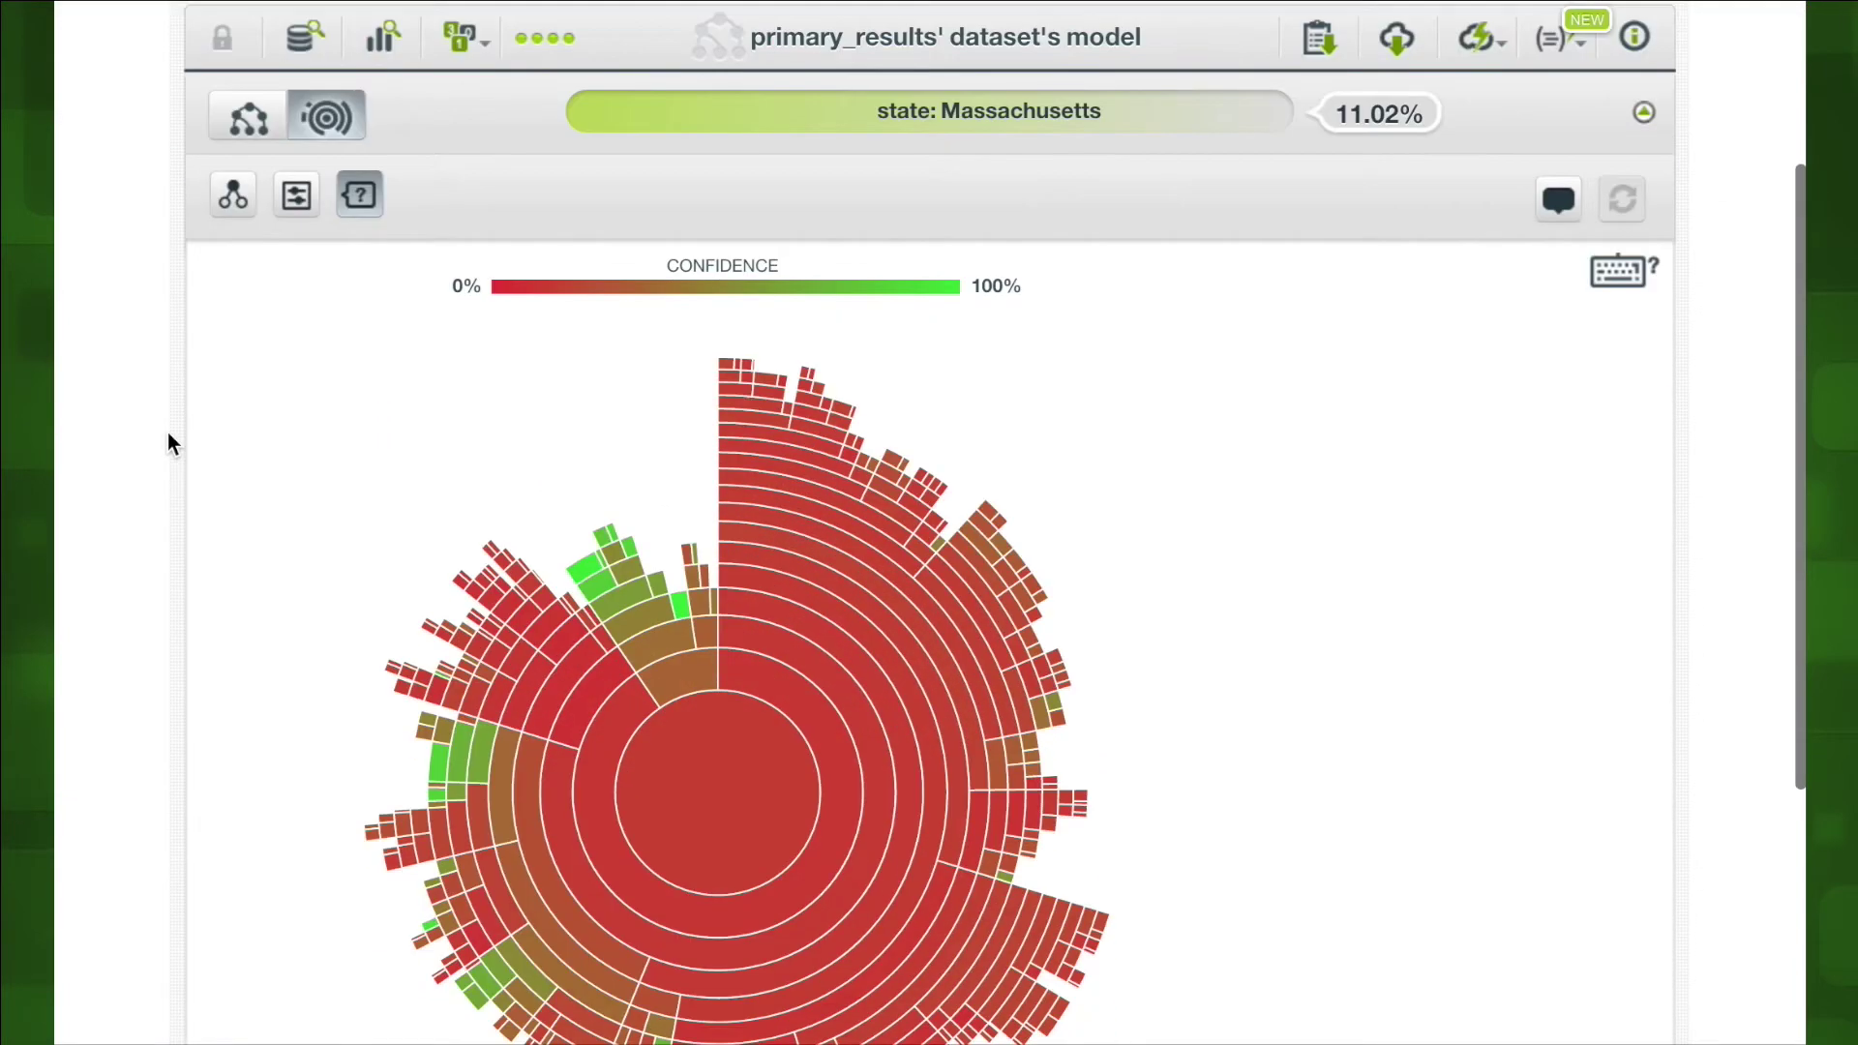
{"action": "scroll", "coordinate": [167, 431], "scroll_direction": "down", "scroll_amount": 3}
{"action": "scroll", "coordinate": [166, 431], "scroll_direction": "up", "scroll_amount": 2}
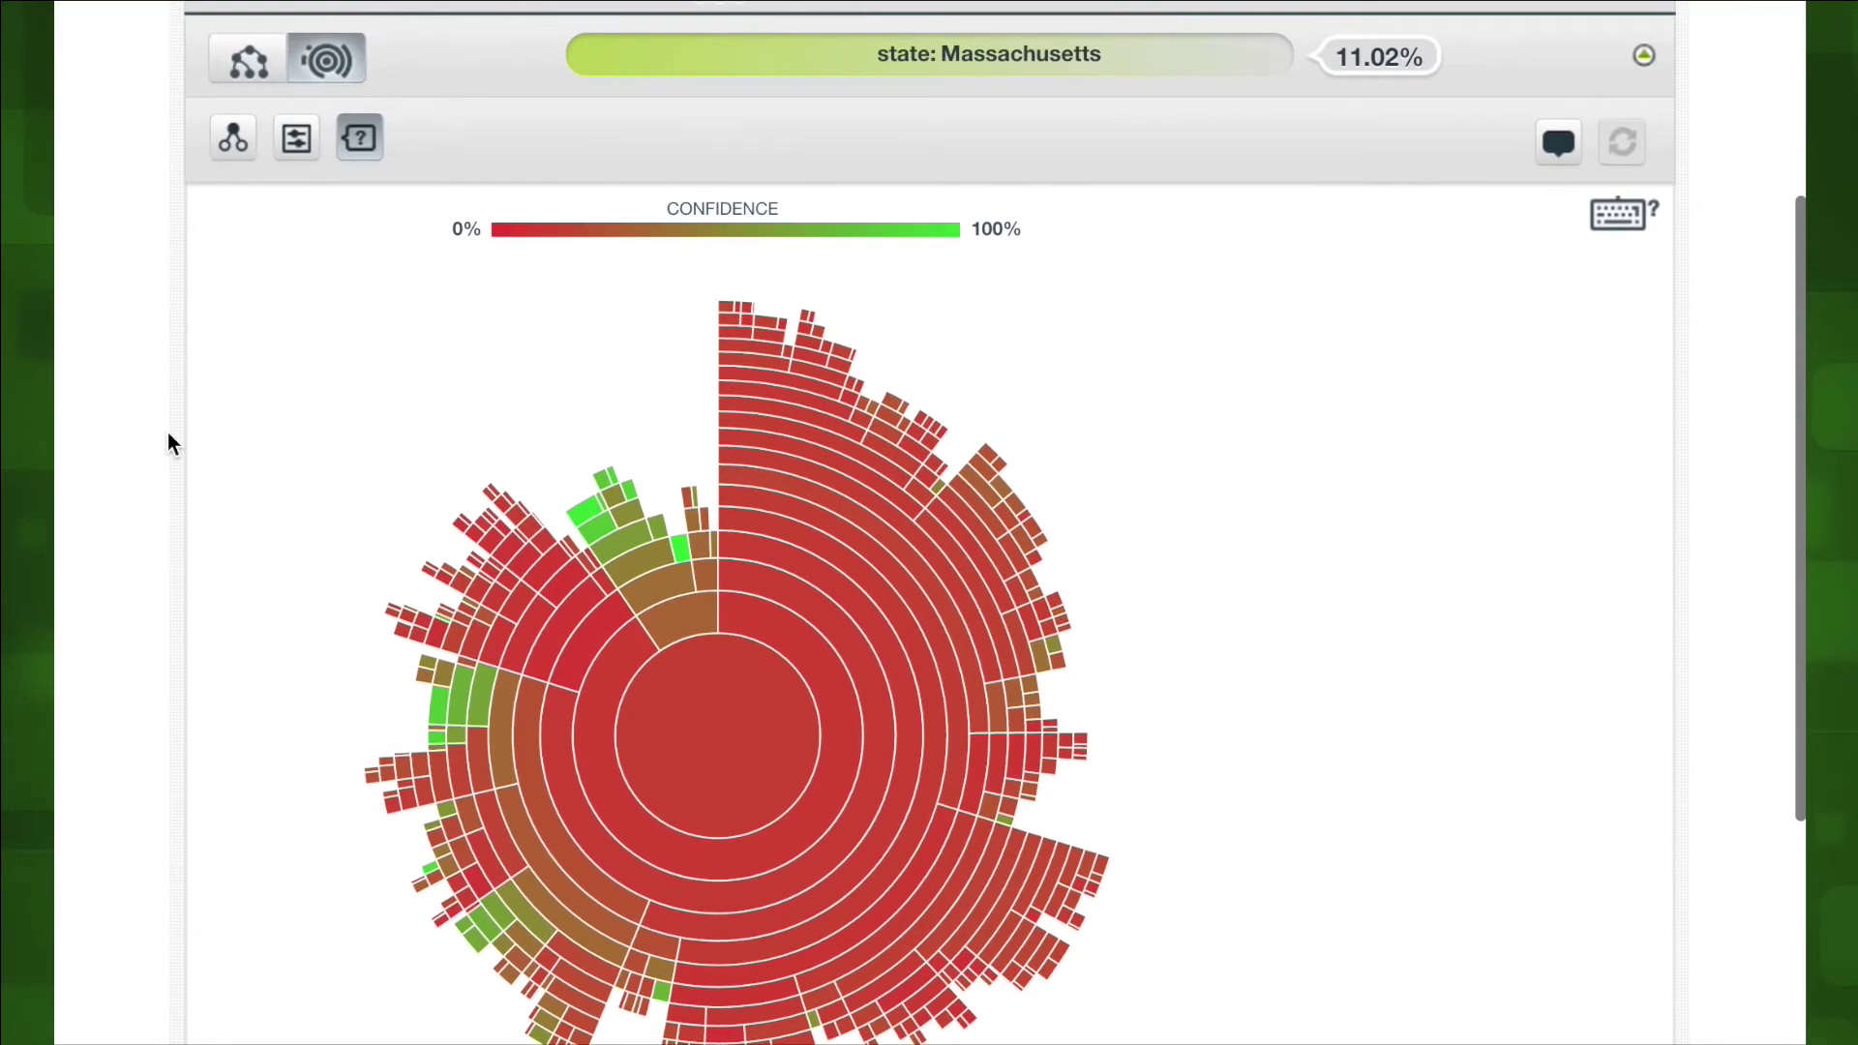
{"action": "scroll", "coordinate": [166, 431], "scroll_direction": "down", "scroll_amount": 1}
{"action": "mouse_move", "coordinate": [696, 691]}
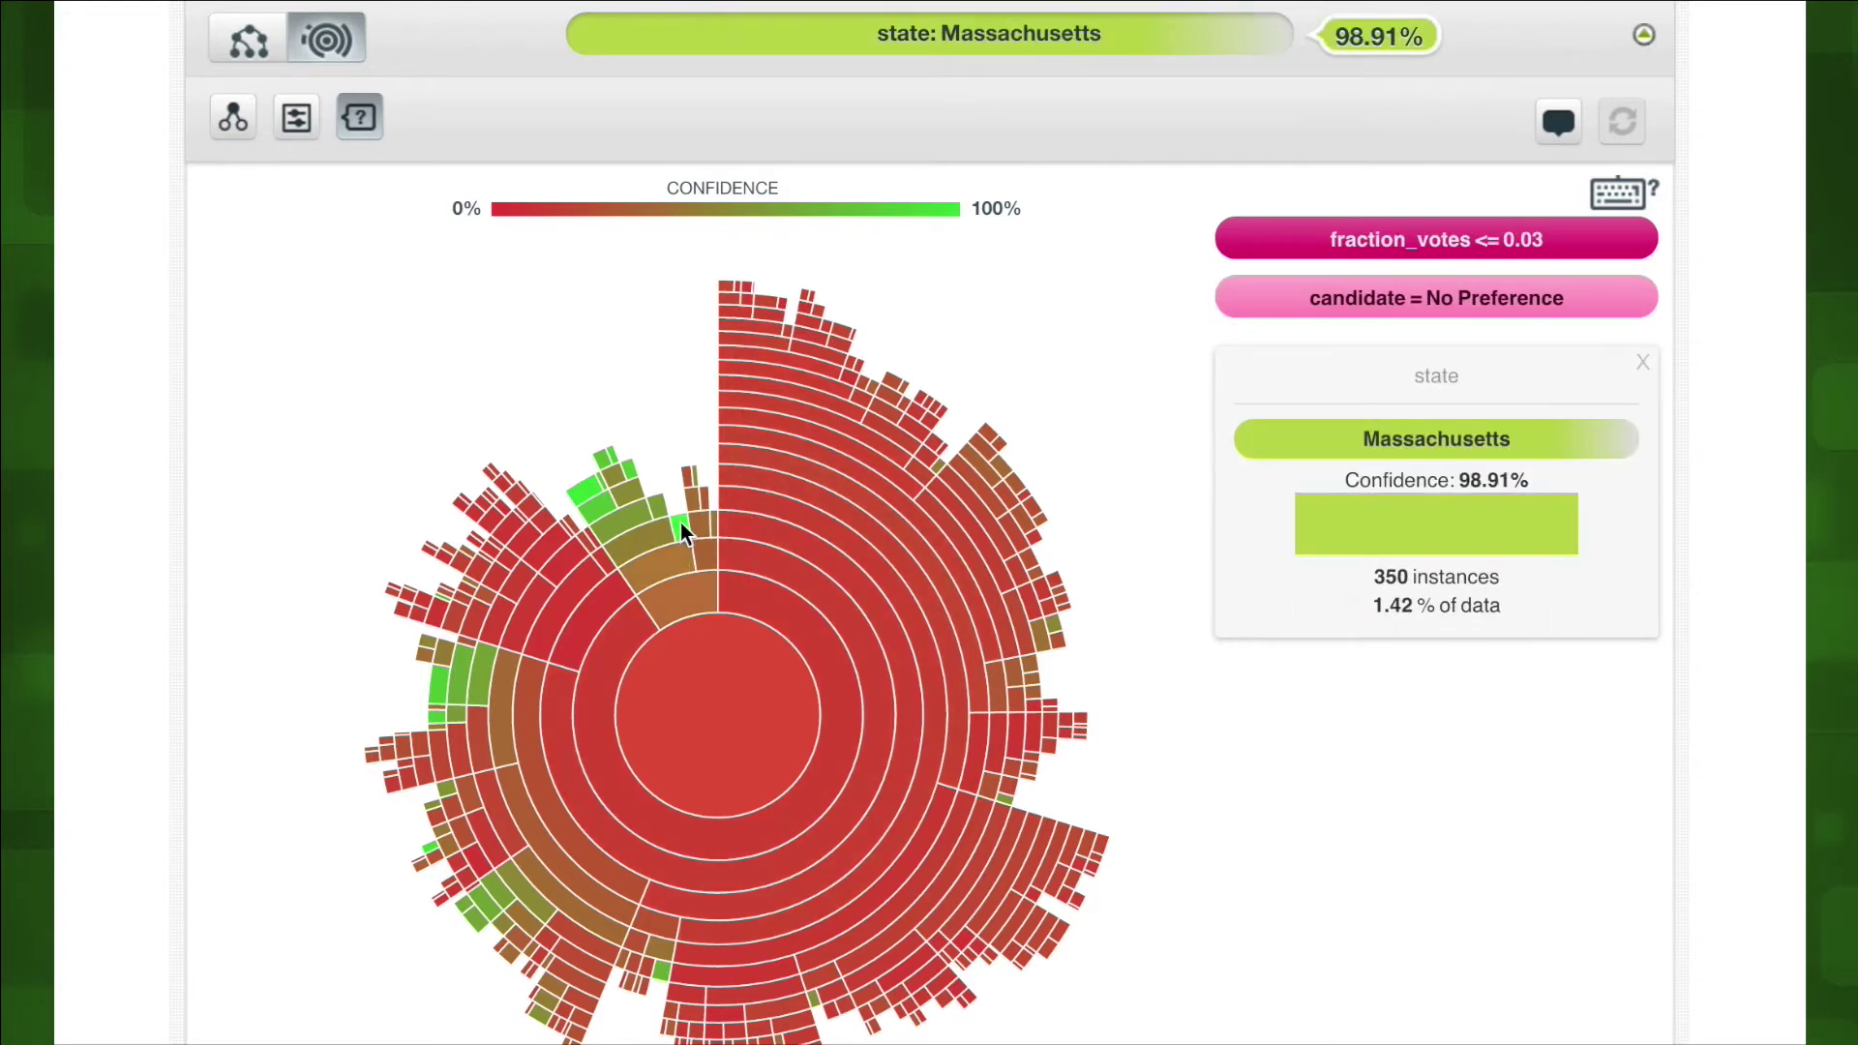
{"action": "scroll", "coordinate": [579, 490], "scroll_direction": "down", "scroll_amount": 1}
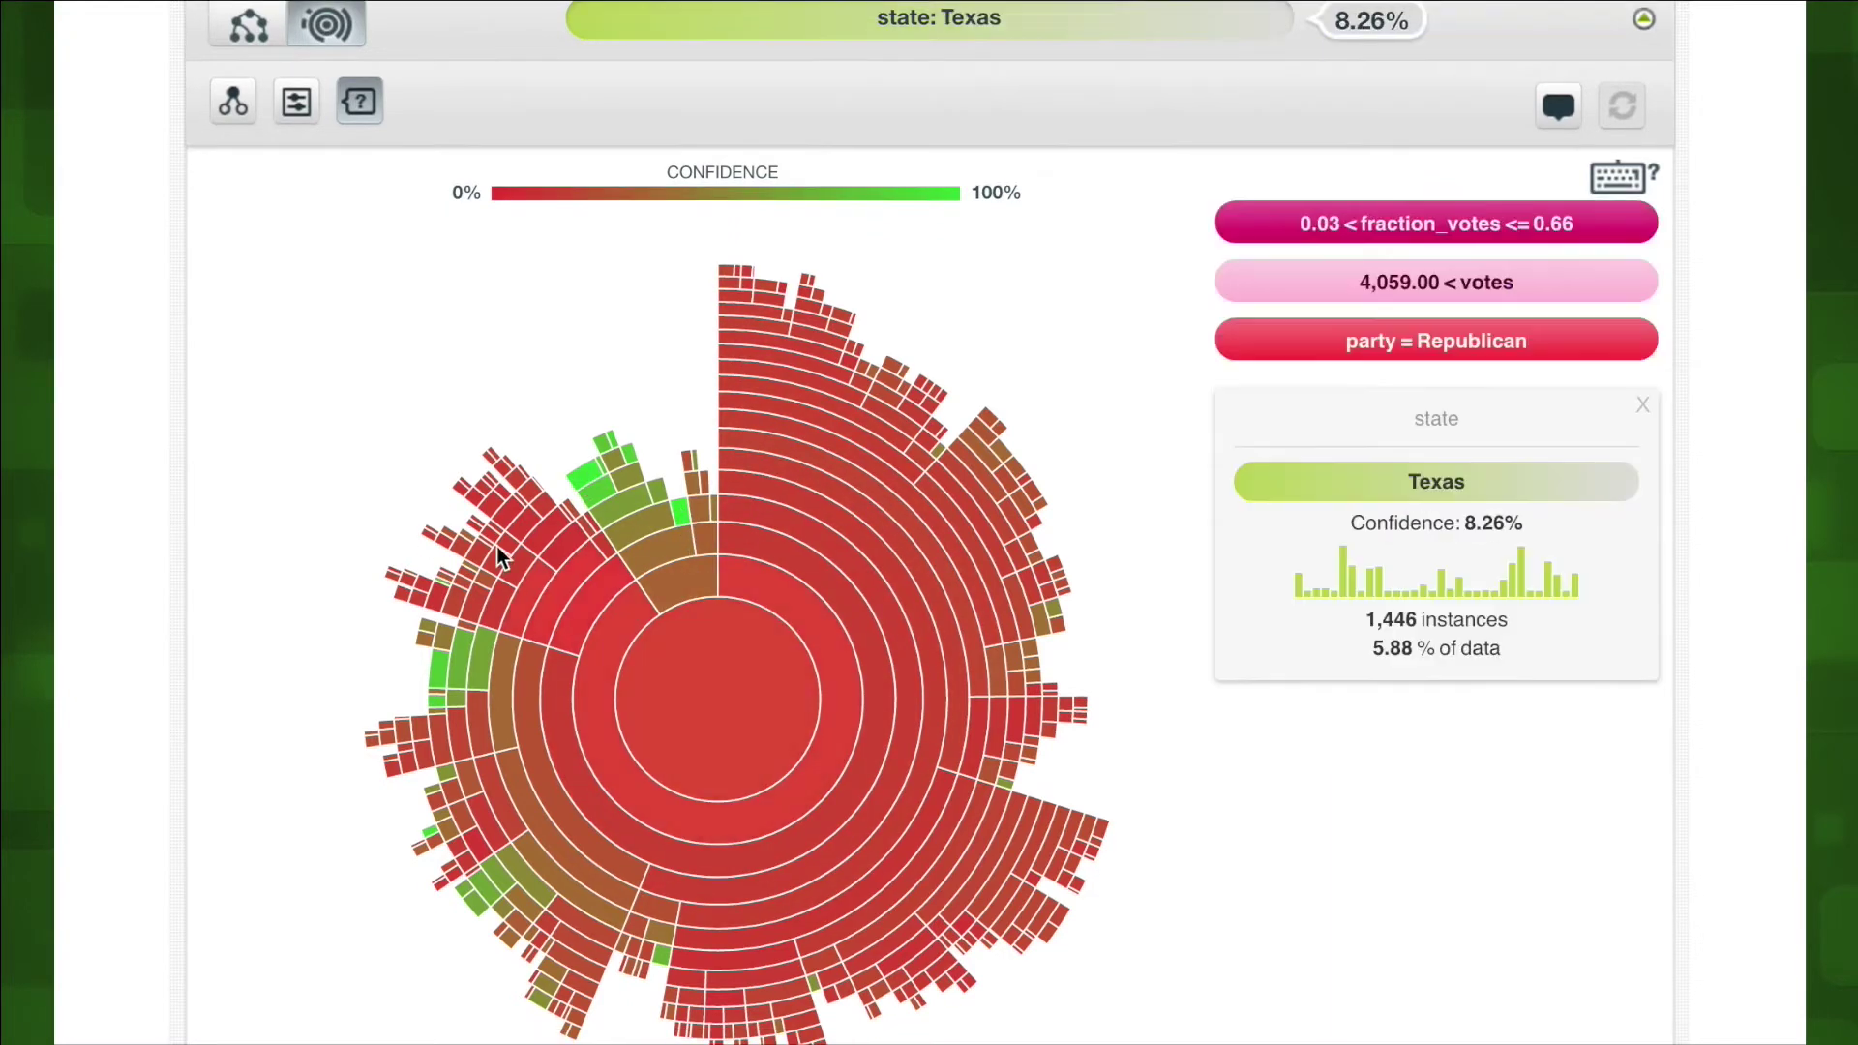
{"action": "left_click", "coordinate": [563, 613]}
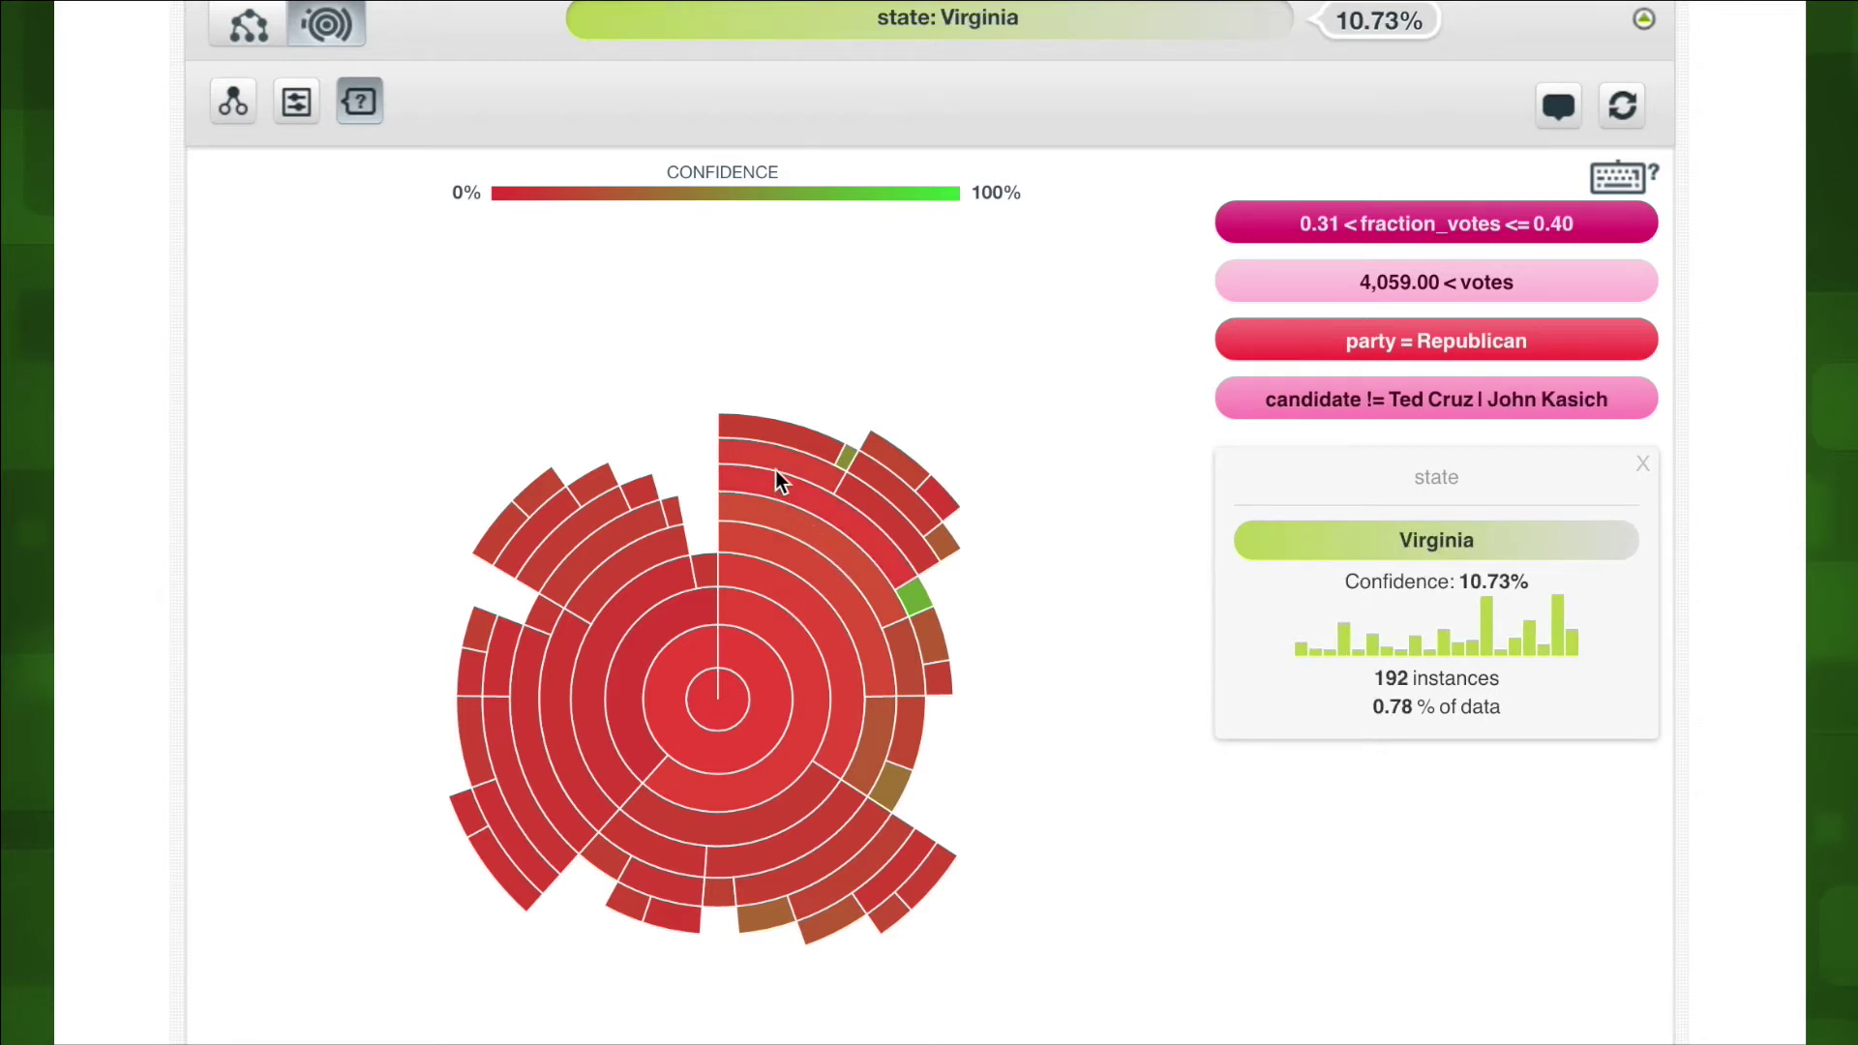
{"action": "left_click", "coordinate": [845, 456]}
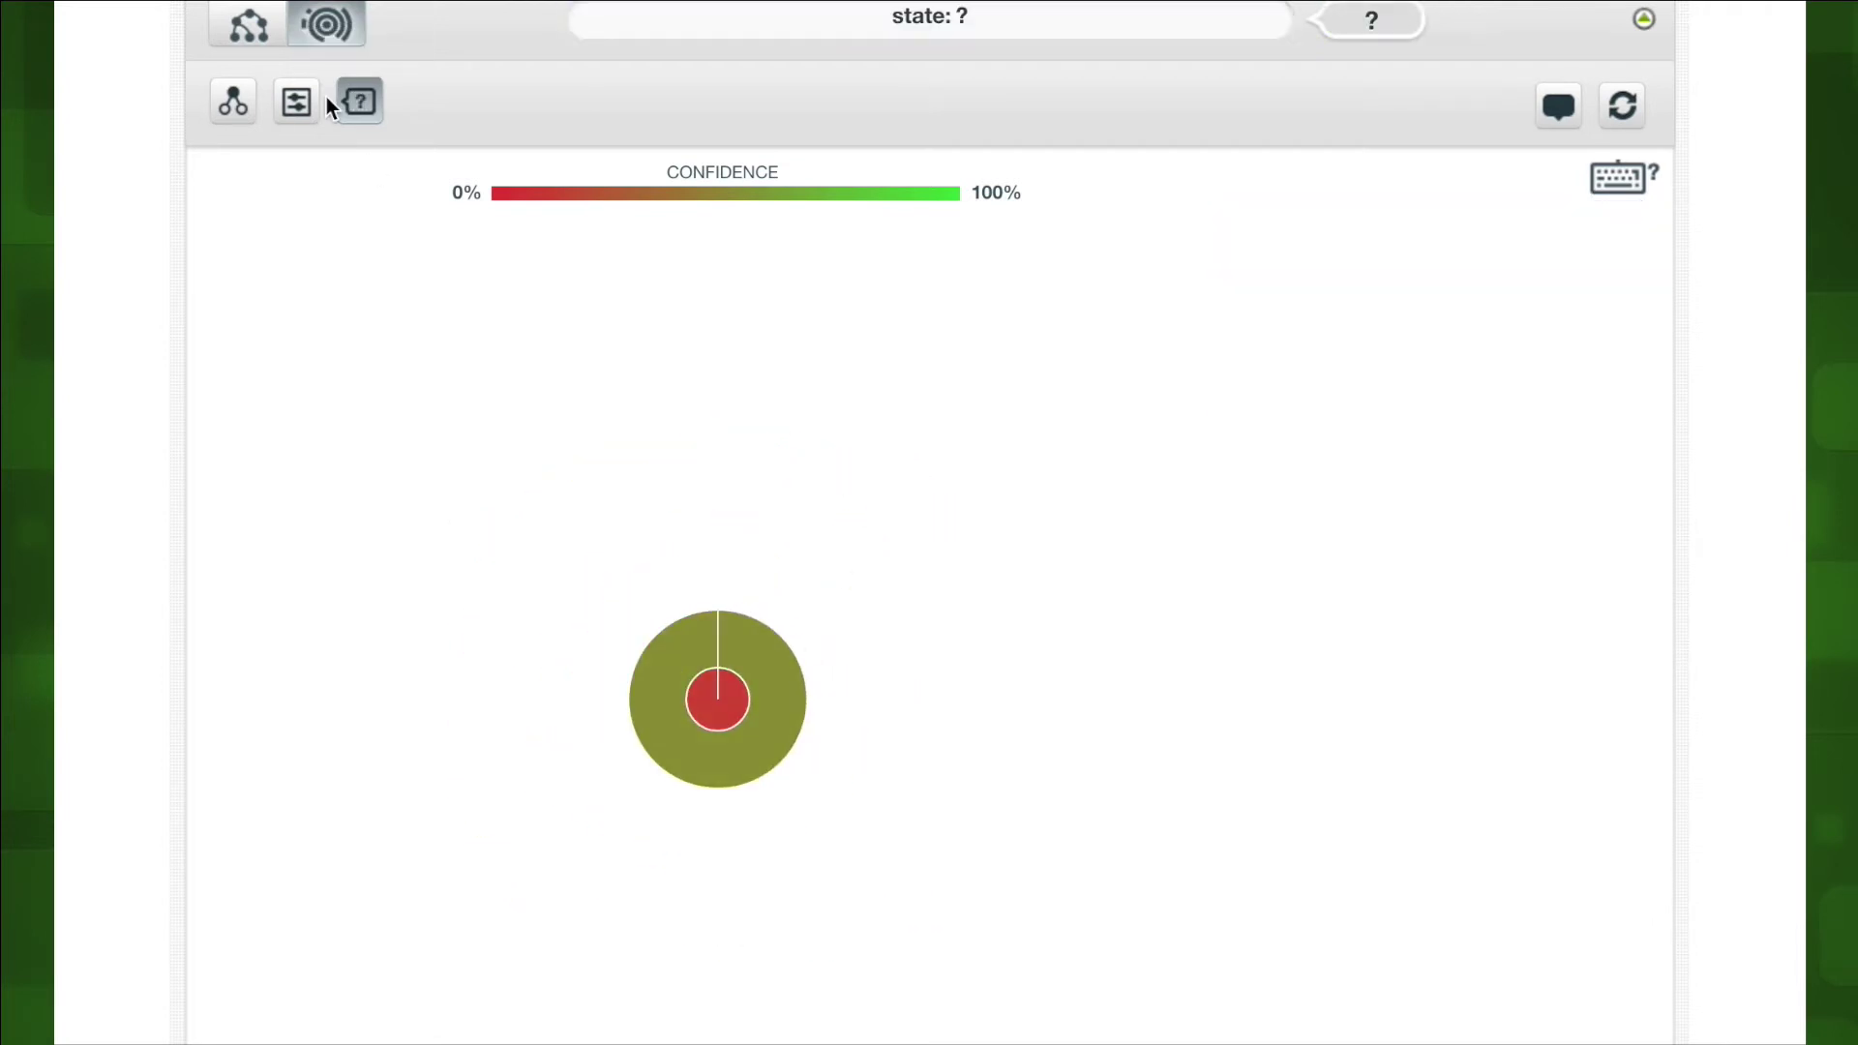
Step: Compare split-field and confidence colouring, zoom out a level, and settle on prediction colours
{"action": "left_click", "coordinate": [290, 118]}
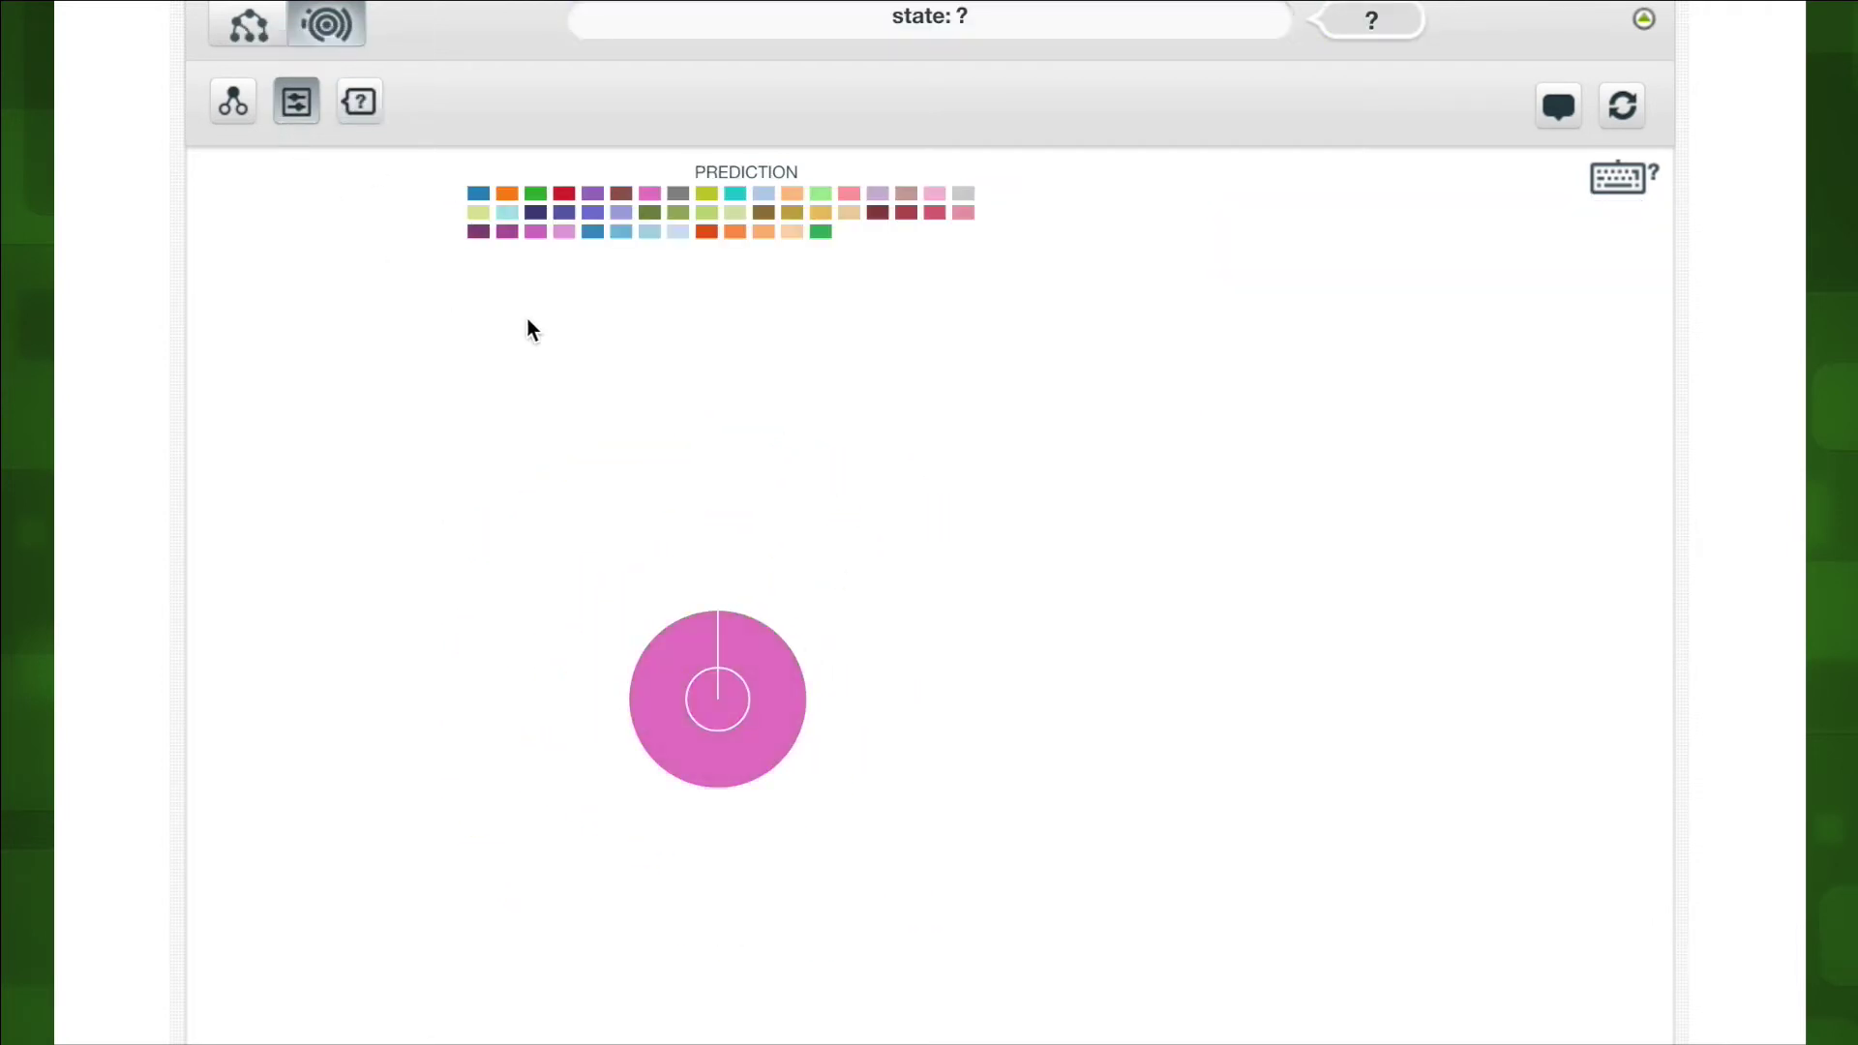
{"action": "left_click", "coordinate": [237, 104]}
{"action": "left_click", "coordinate": [297, 107]}
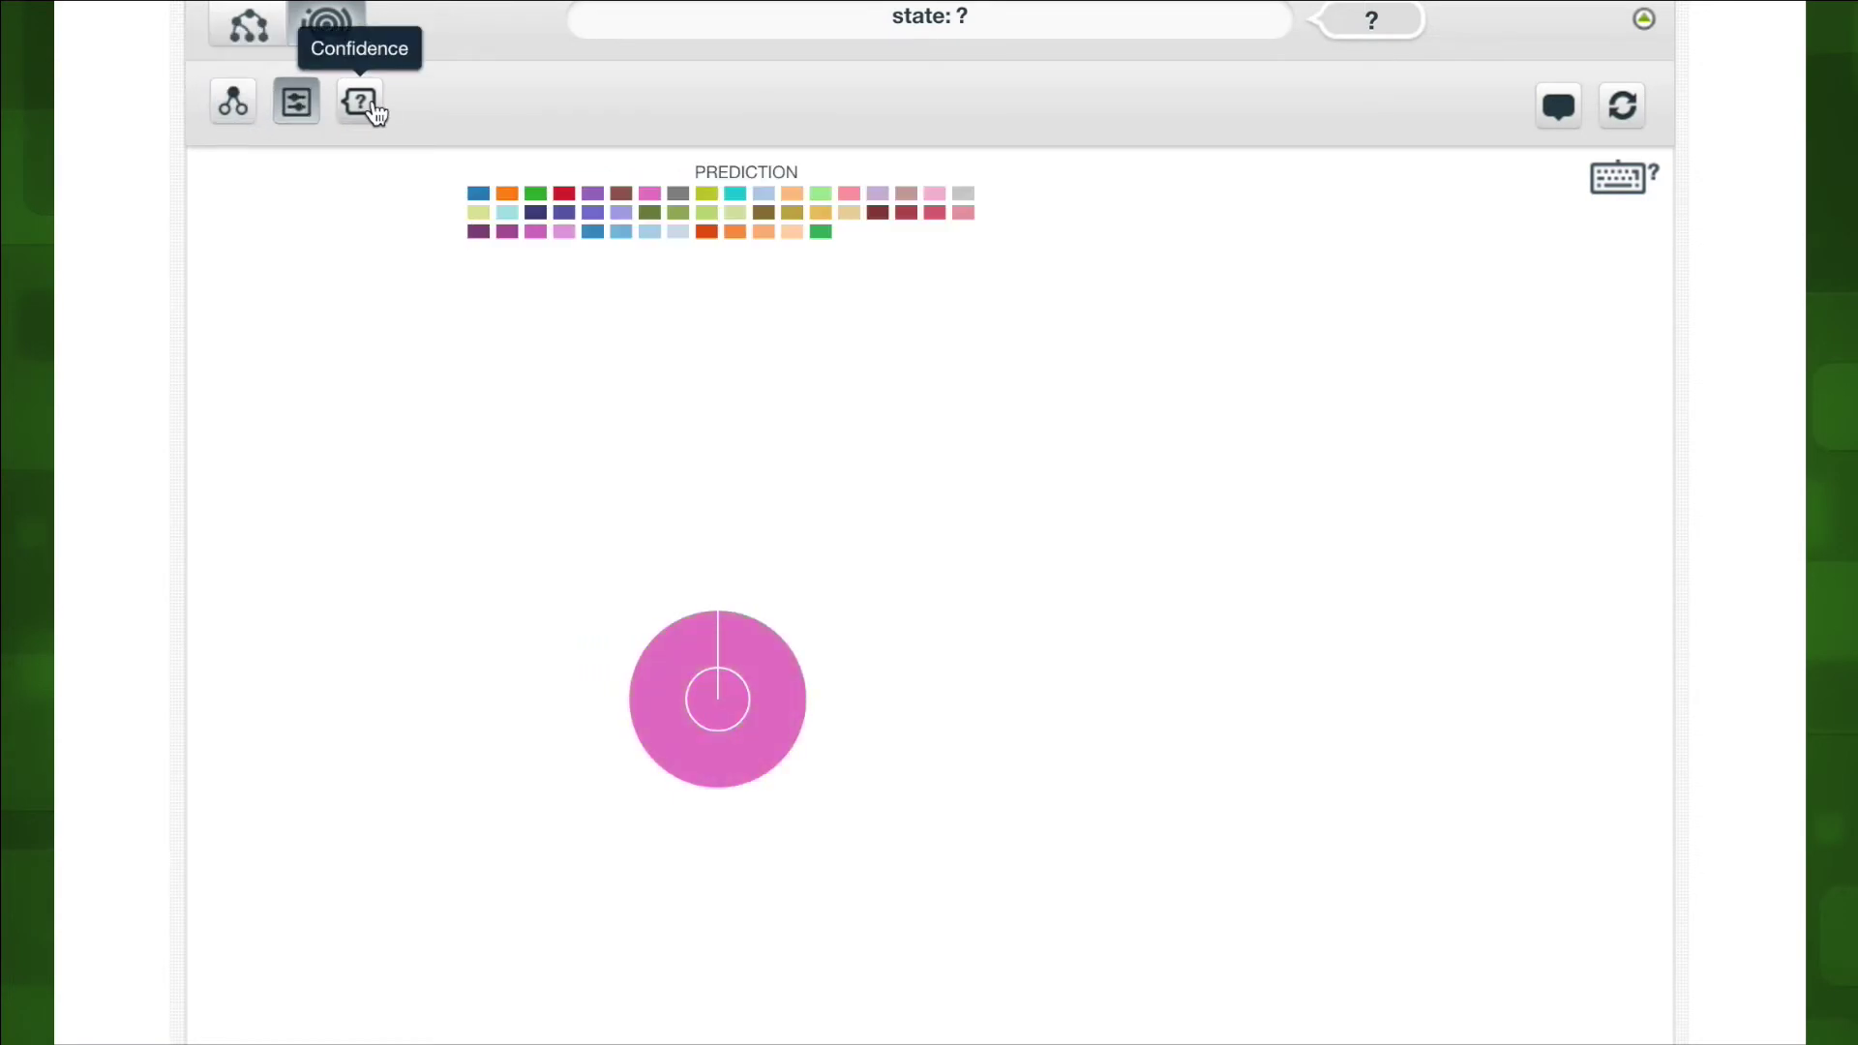
{"action": "left_click", "coordinate": [360, 102]}
{"action": "left_click", "coordinate": [720, 695]}
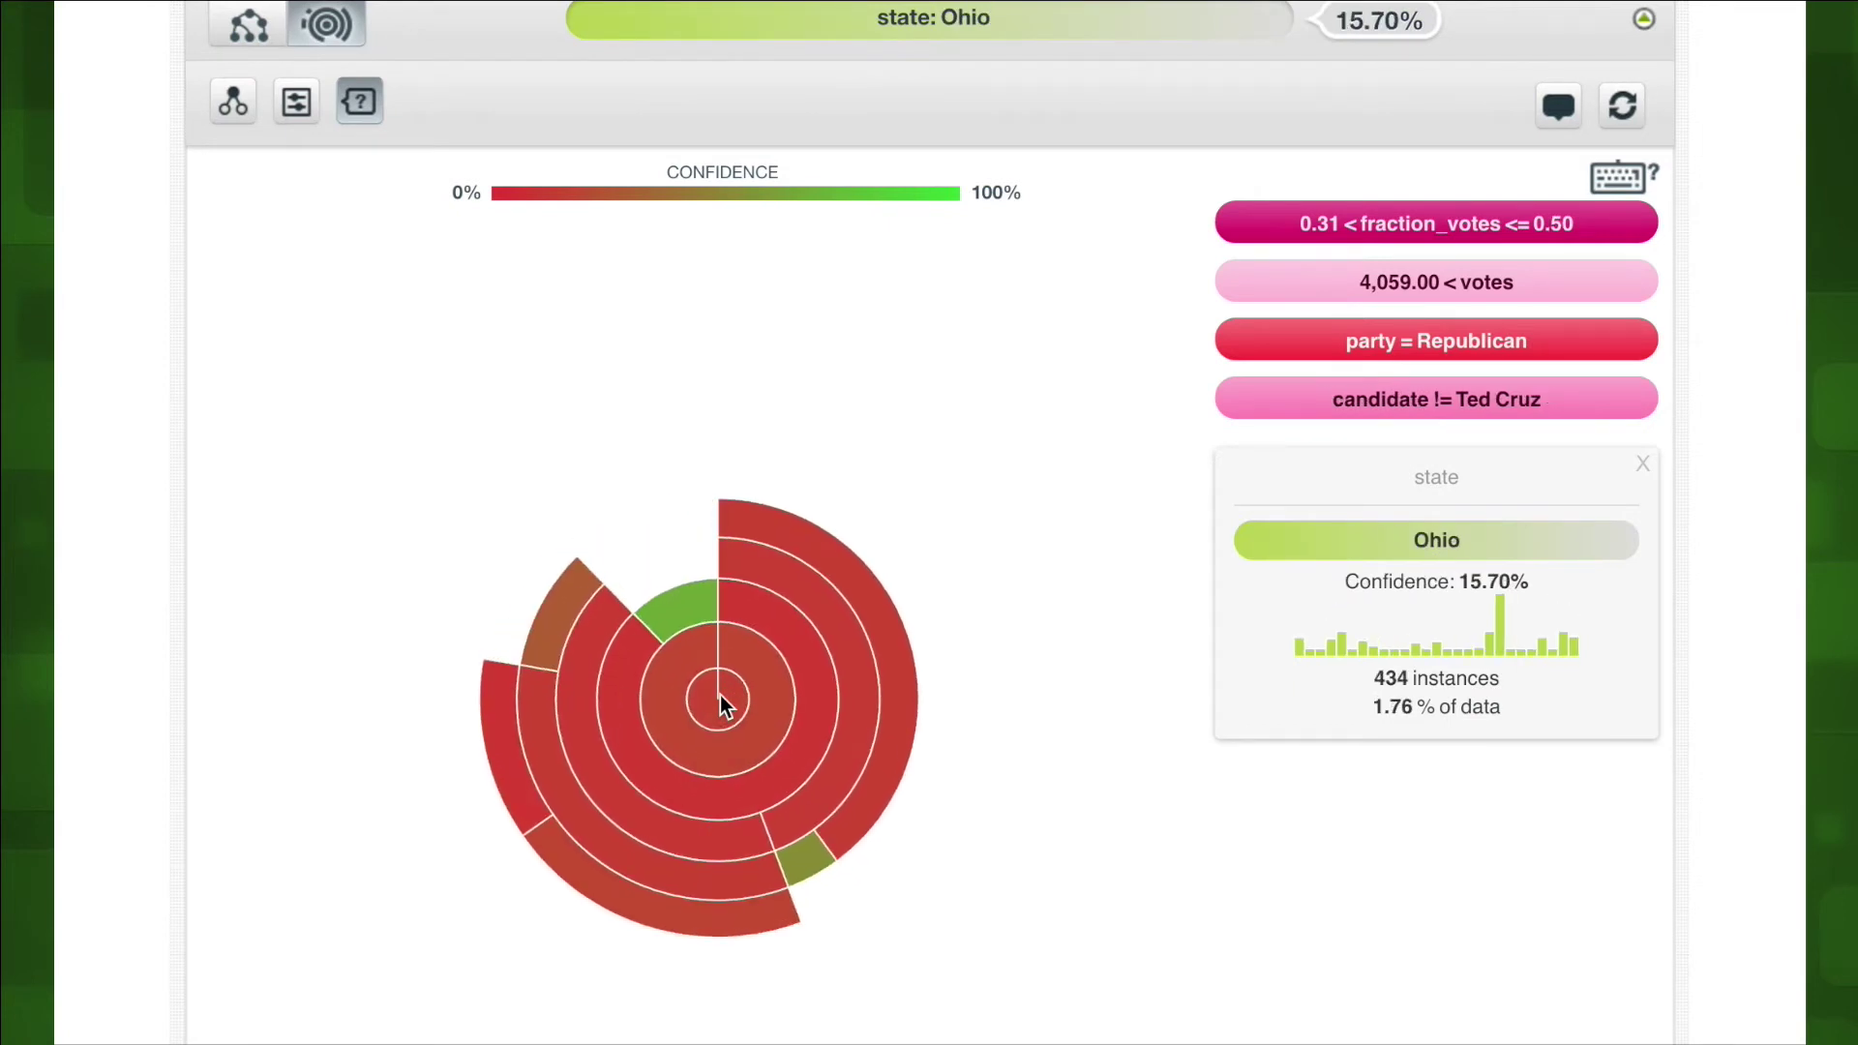
{"action": "left_click", "coordinate": [297, 103]}
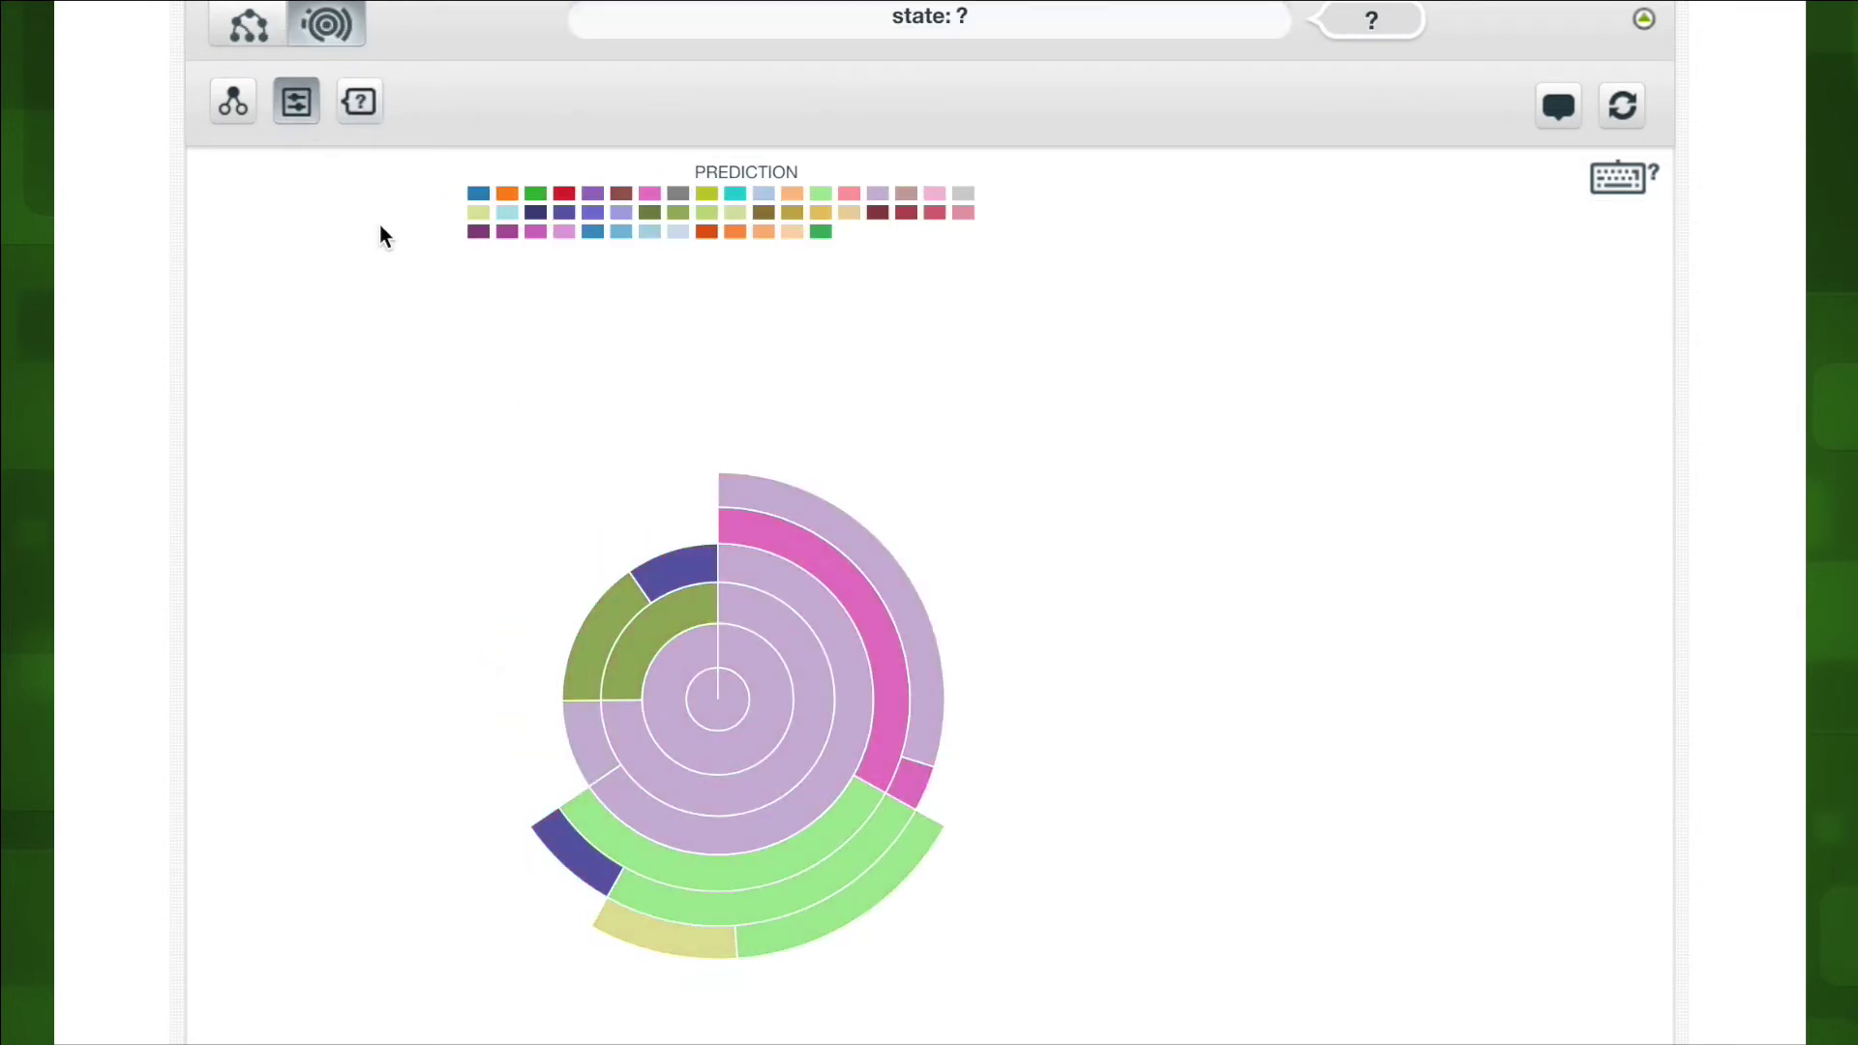